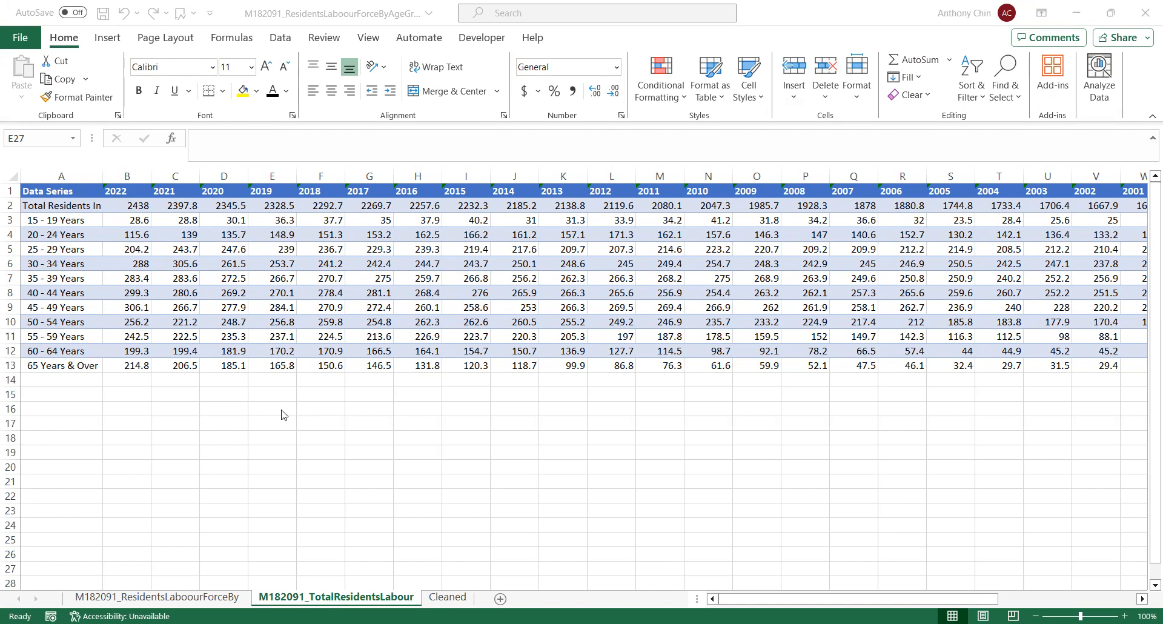
# - Copy the entire data table, including headers, from the M182091_TotalResidentsLabour sheet
pyautogui.click(42, 192)
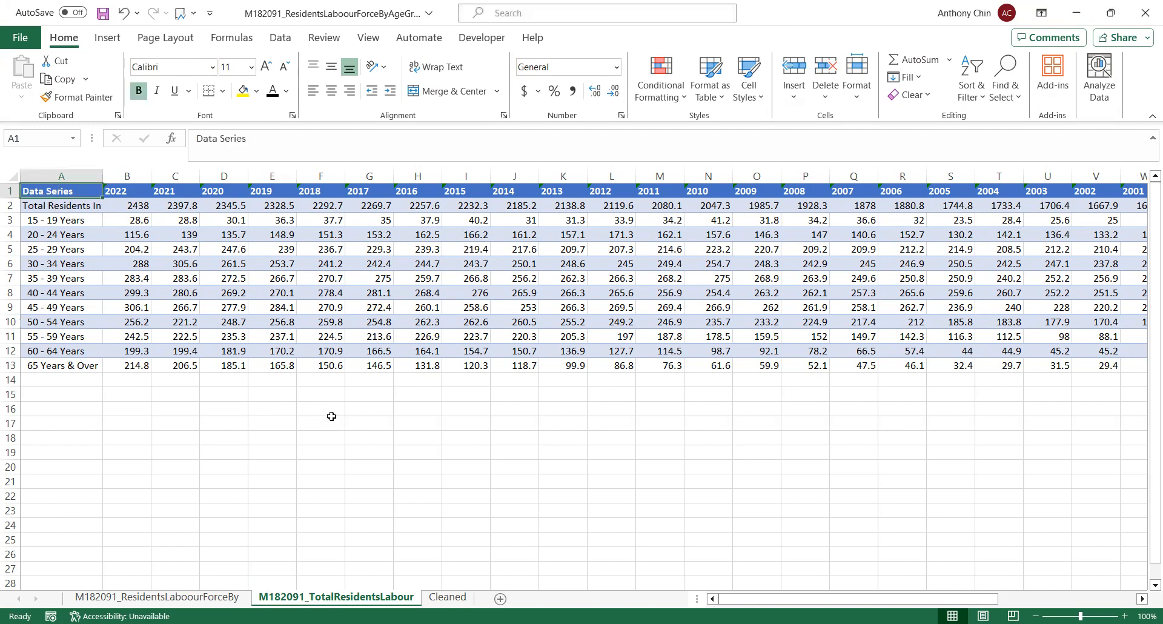
pyautogui.hotkey('ctrl', 'shift', 'Right')
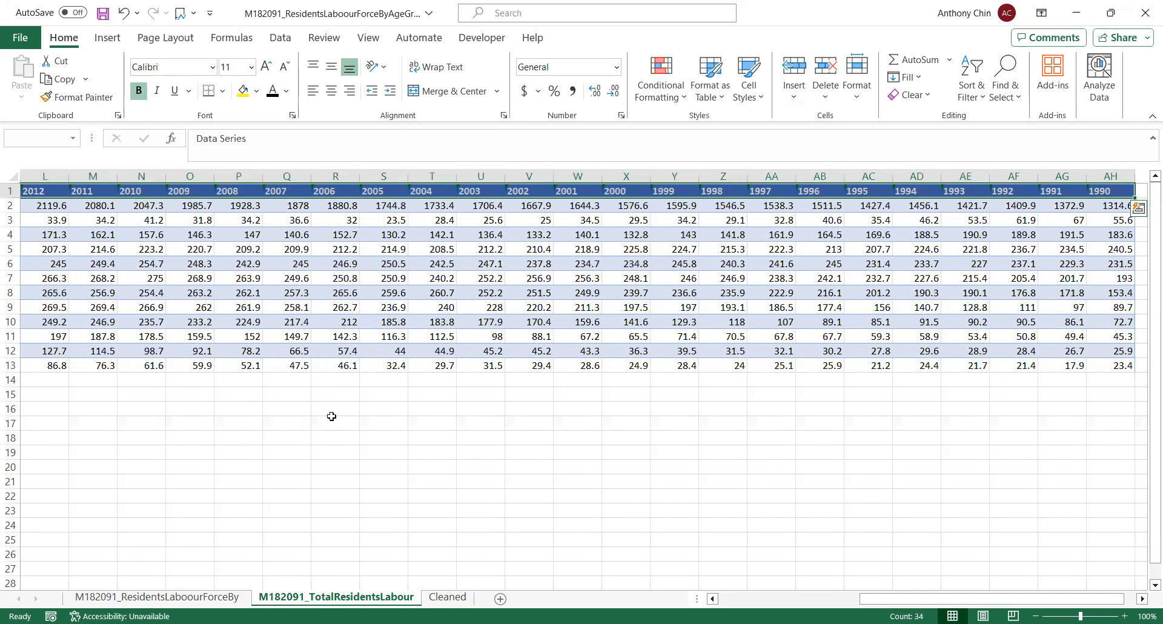
pyautogui.hotkey('ctrl', 'shift', 'Down')
pyautogui.hotkey('ctrl', 'c')
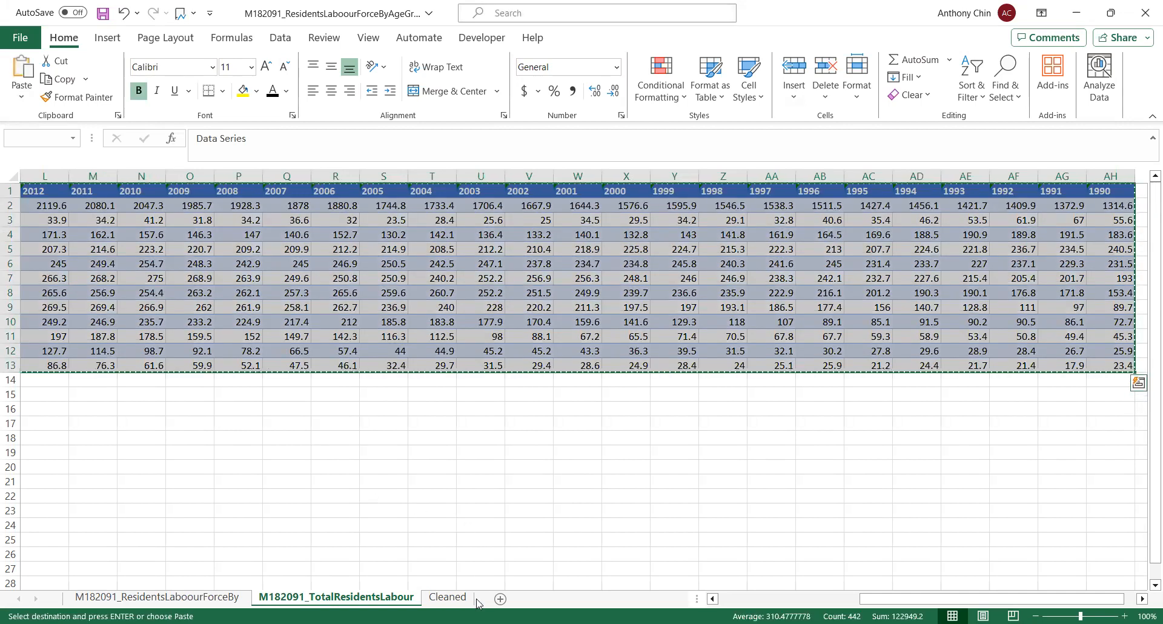
# - Paste the copied table transposed at cell A1 of the Cleaned sheet
pyautogui.click(447, 597)
pyautogui.click(43, 189)
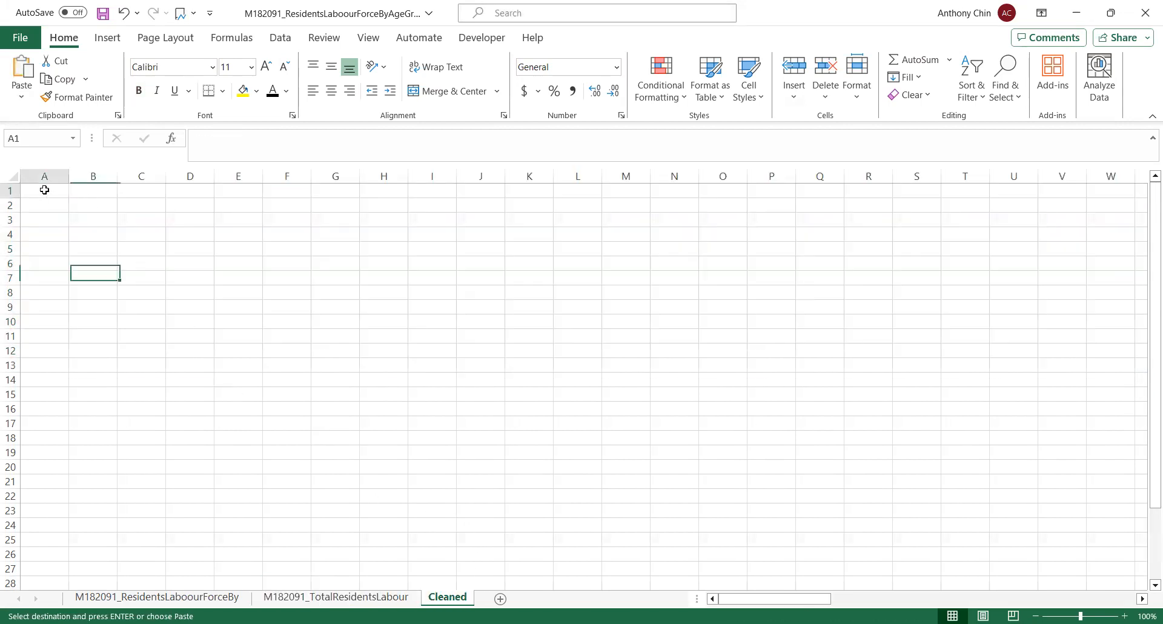
pyautogui.rightClick(46, 190)
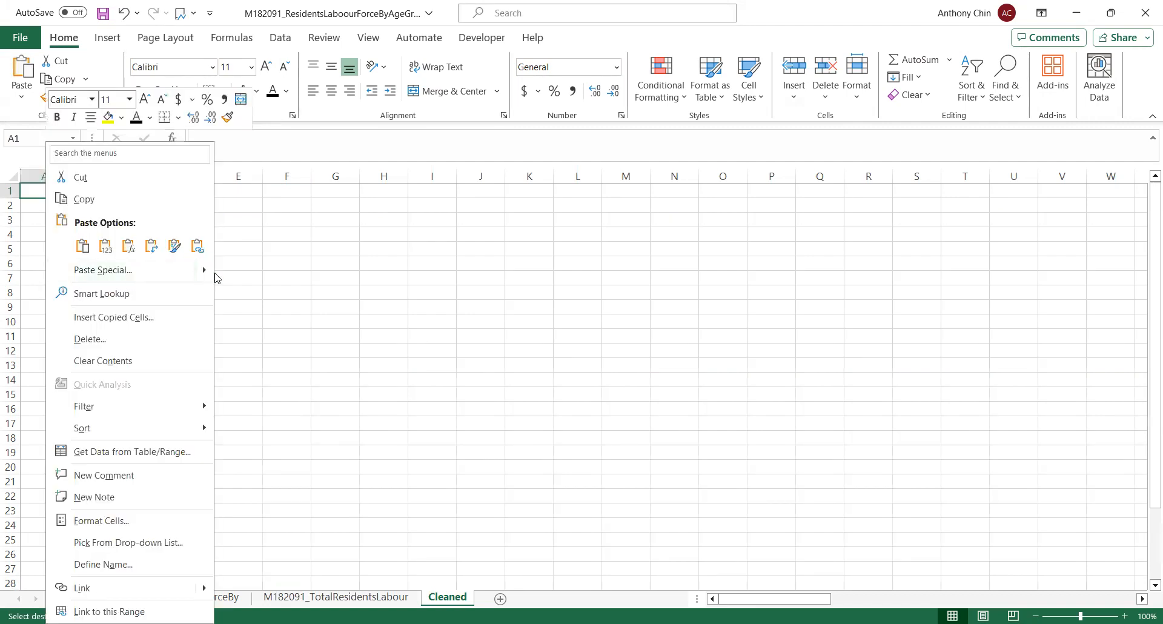
pyautogui.click(148, 278)
pyautogui.click(195, 379)
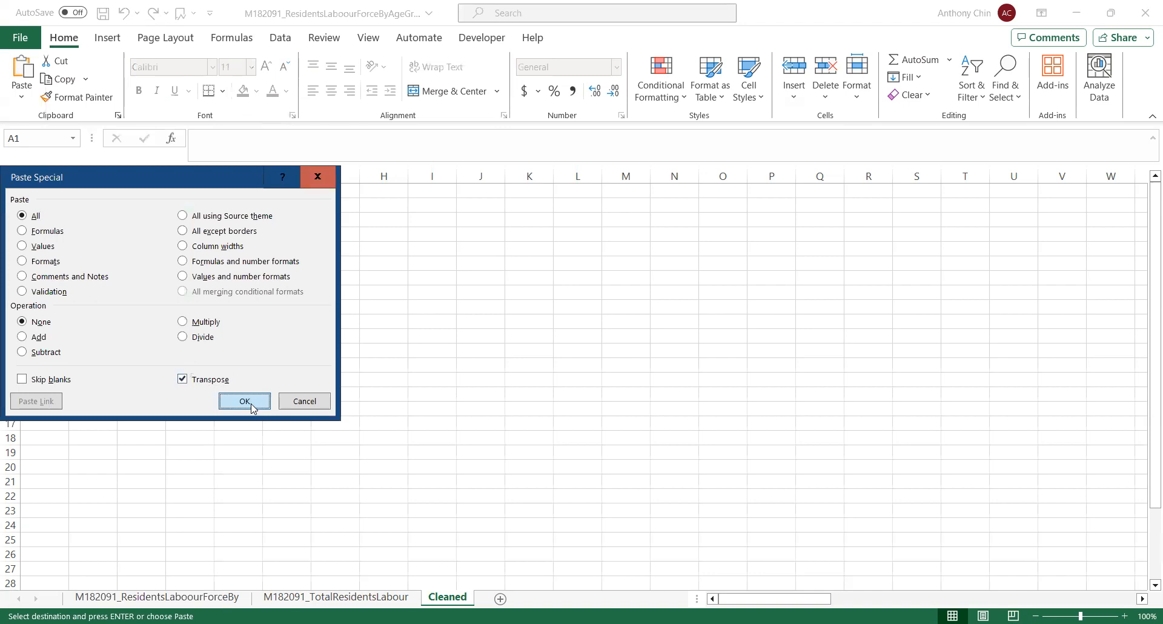
pyautogui.click(245, 401)
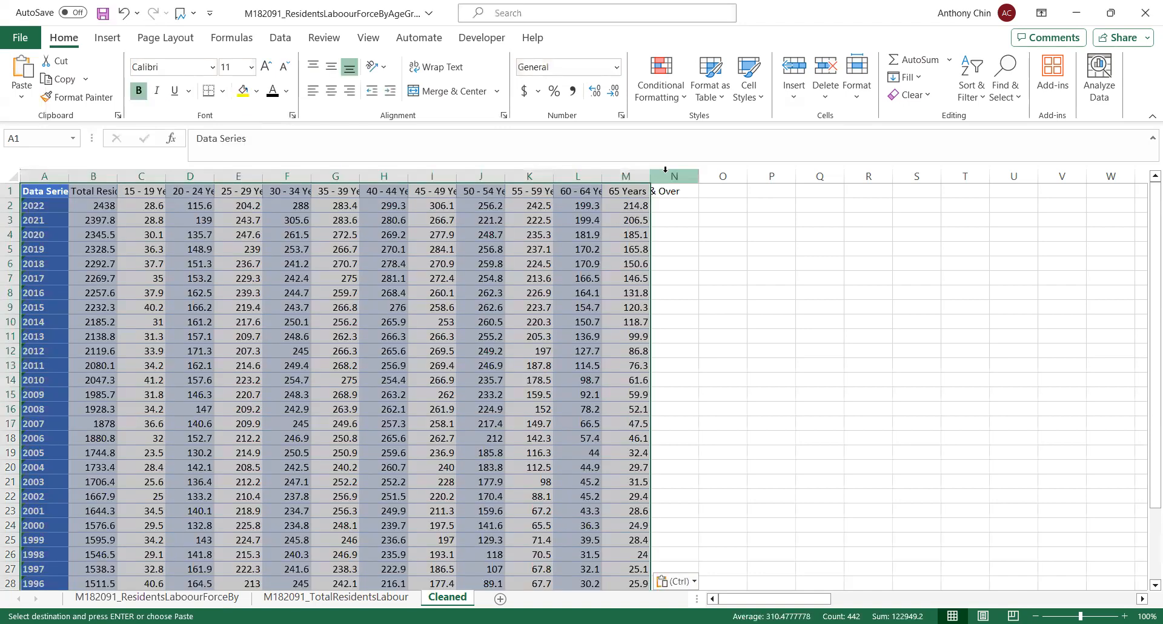
# - Widen columns M, L, K and A of the transposed table so their headers fit
pyautogui.moveTo(652, 172); pyautogui.dragTo(693, 179)
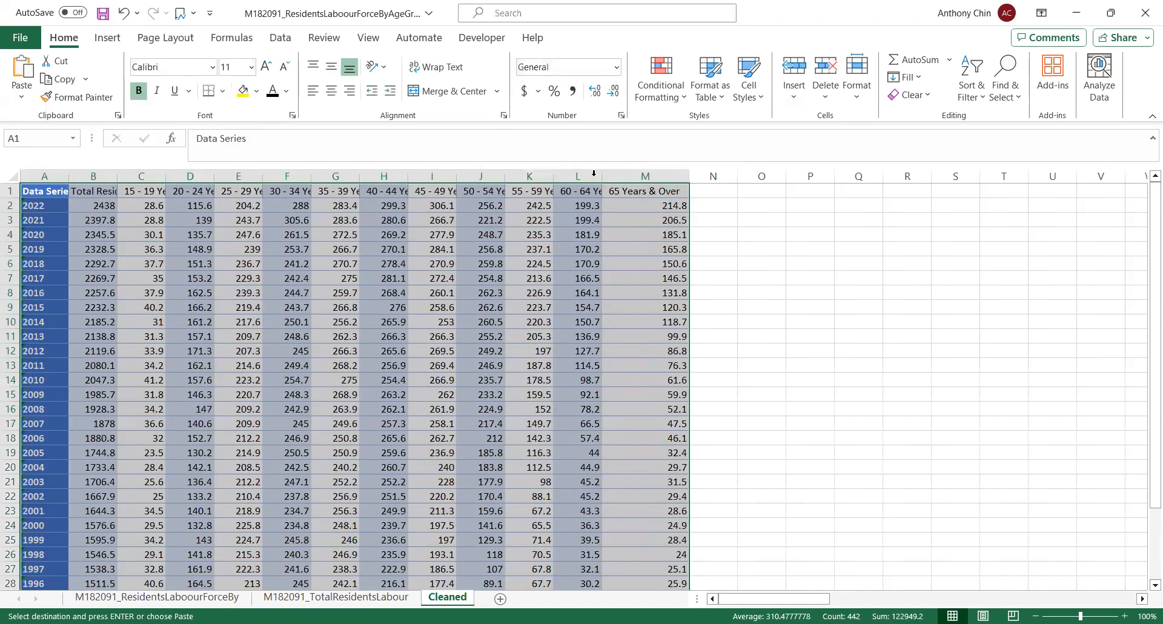
pyautogui.moveTo(602, 176); pyautogui.dragTo(635, 175)
pyautogui.doubleClick(553, 175)
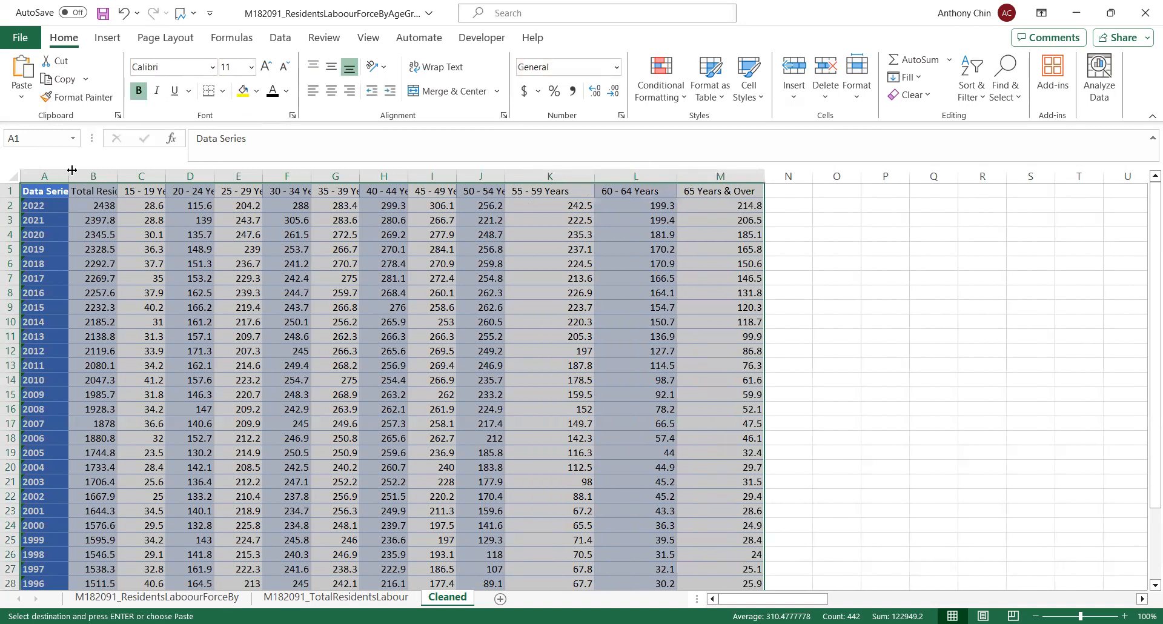
pyautogui.doubleClick(72, 174)
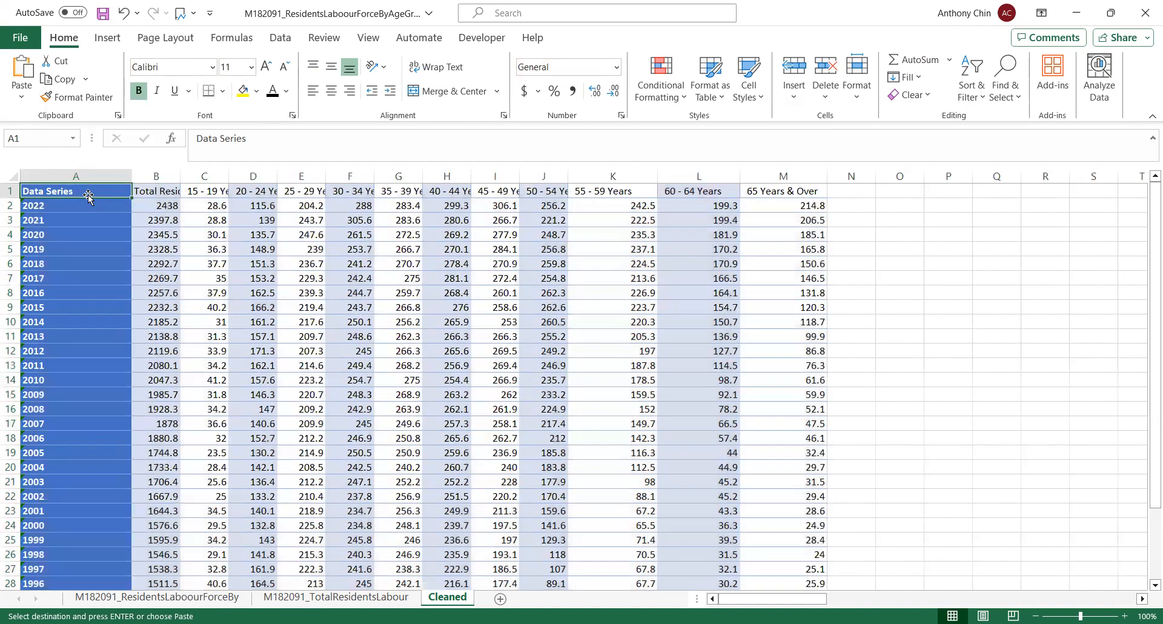
# - Rename the header in cell A1 to Year and widen the Total Residents column
pyautogui.write('Y')
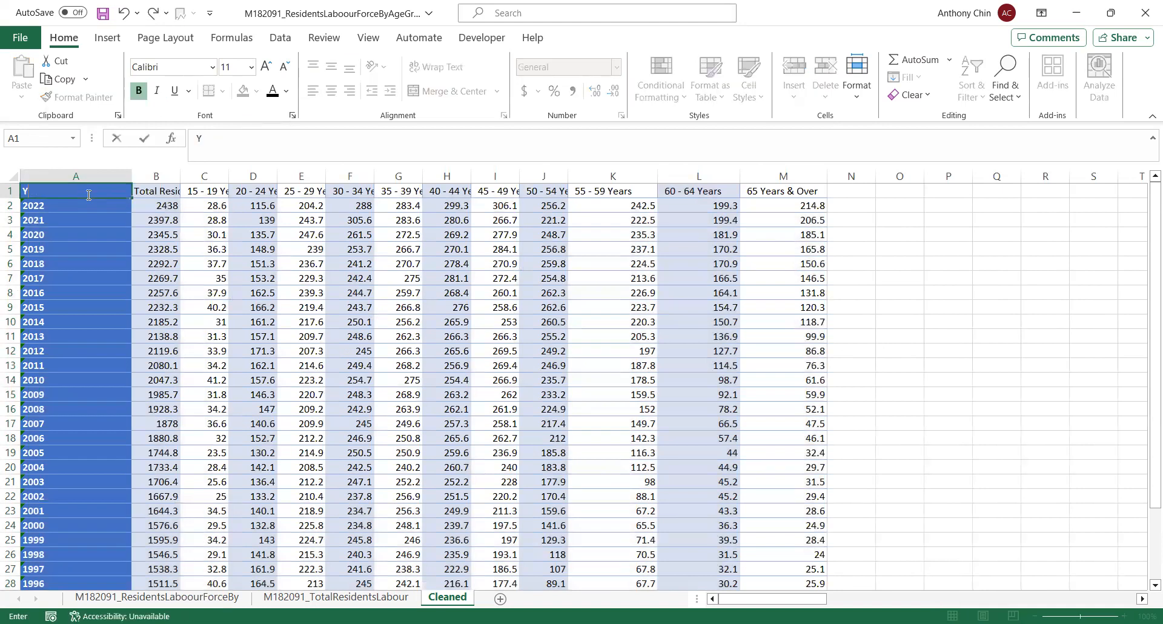
pyautogui.click(86, 233)
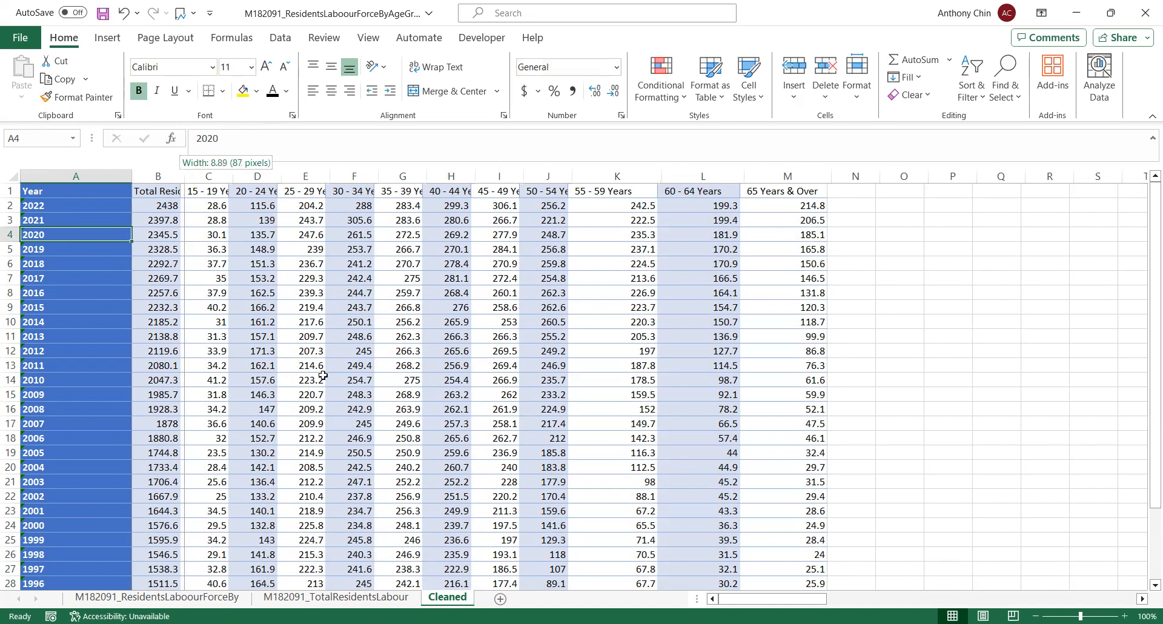
pyautogui.doubleClick(181, 180)
# - Review the original table layout on the M182091_TotalResidentsLabour sheet and return to the Cleaned sheet
pyautogui.click(382, 598)
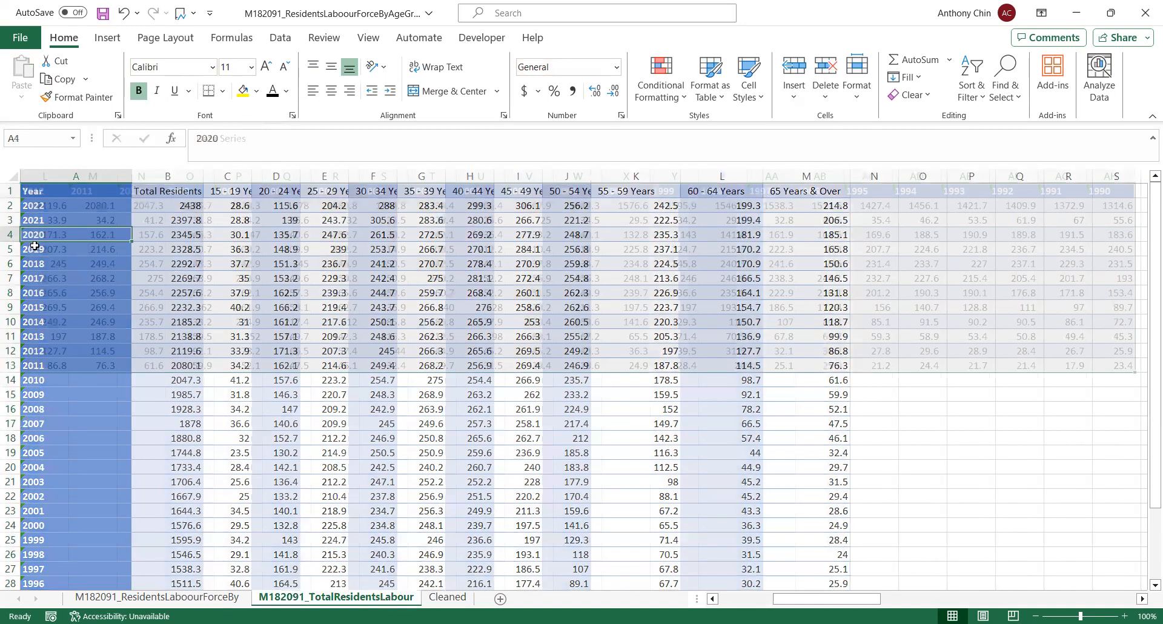
pyautogui.moveTo(915, 599); pyautogui.dragTo(744, 598)
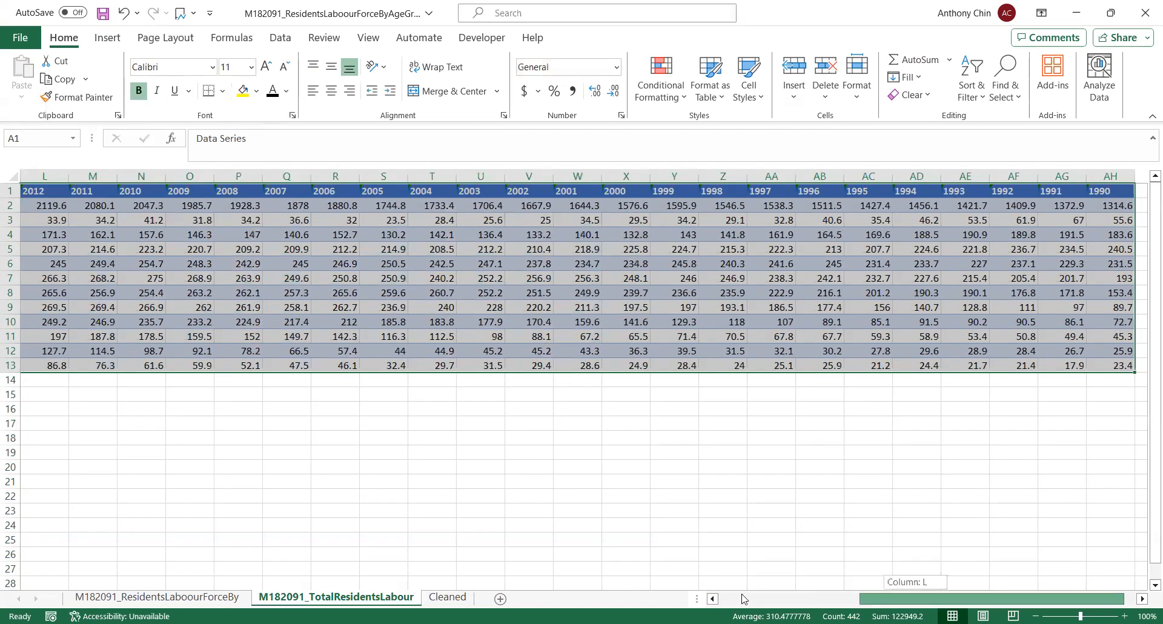
pyautogui.moveTo(236, 251); pyautogui.dragTo(62, 218)
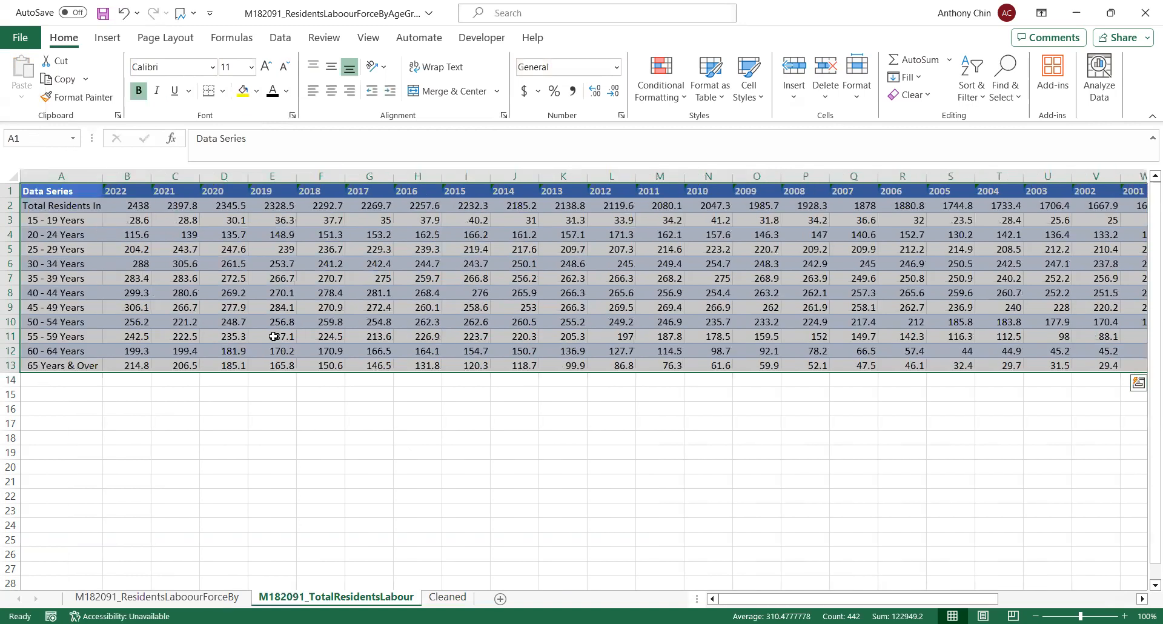
pyautogui.click(460, 598)
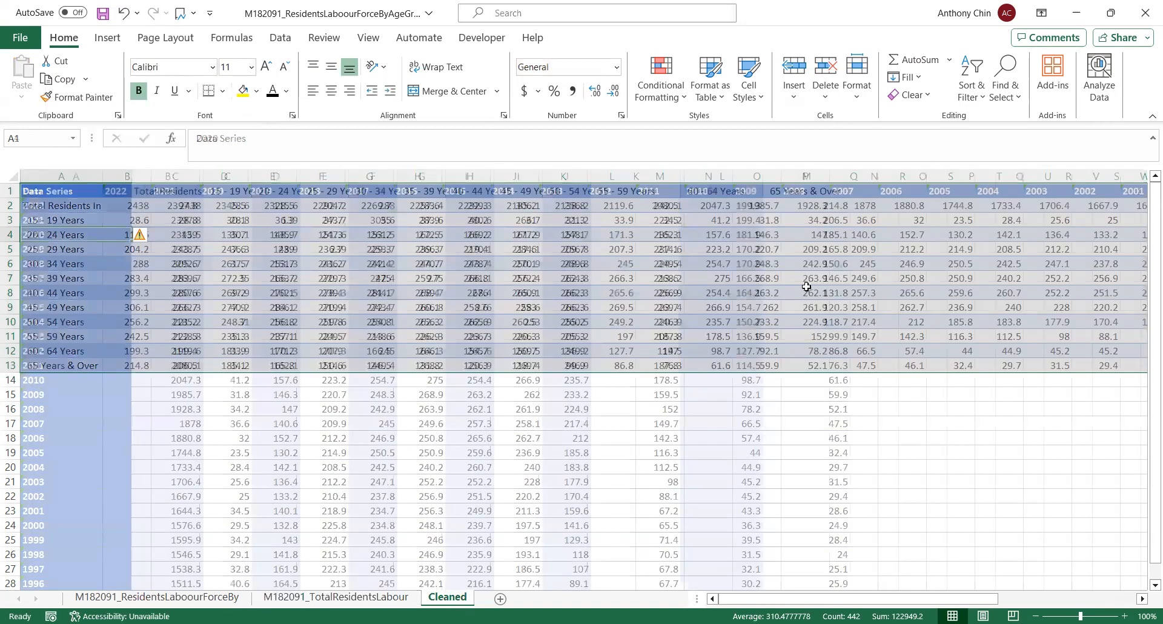
# - Widen columns C and D, which hold the 15 - 19 Years and 20 - 24 Years data
pyautogui.moveTo(204, 176); pyautogui.dragTo(384, 177)
# - Examine the leading spaces and special characters in the 20 - 24 Years and 65 Years & Over headers
pyautogui.click(357, 191)
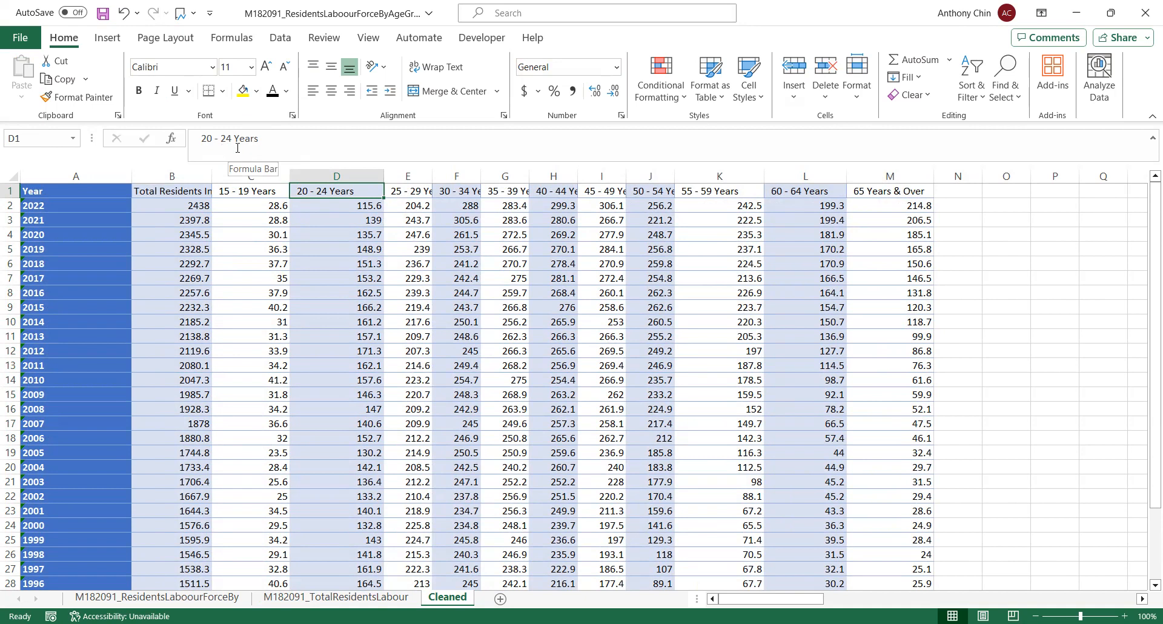
pyautogui.click(218, 138)
pyautogui.click(217, 139)
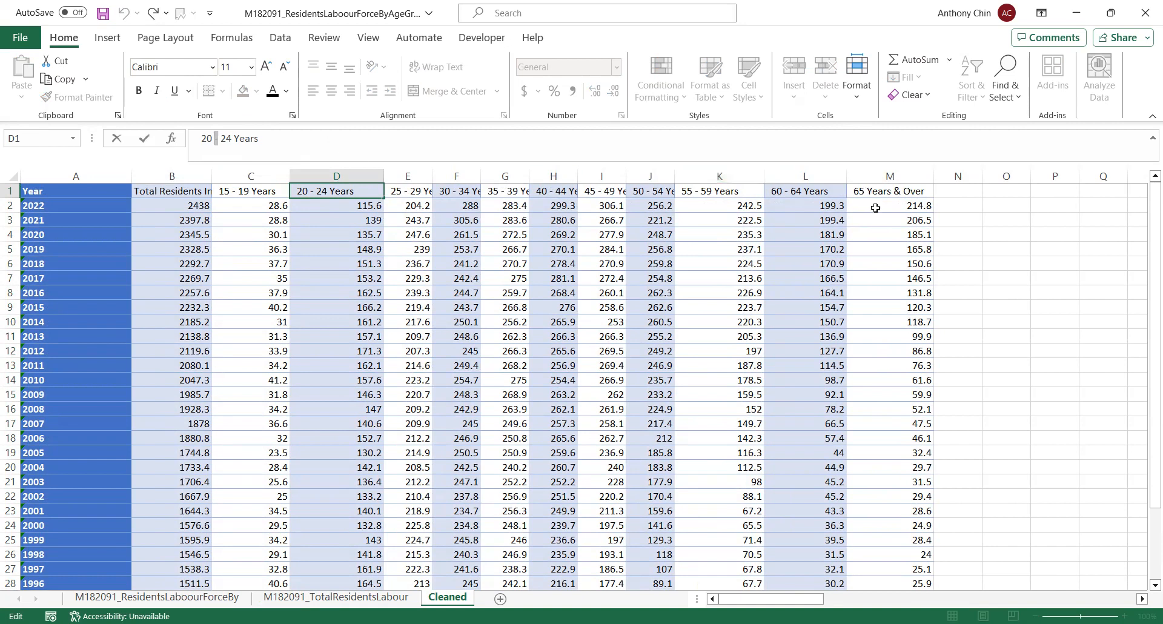
pyautogui.doubleClick(899, 192)
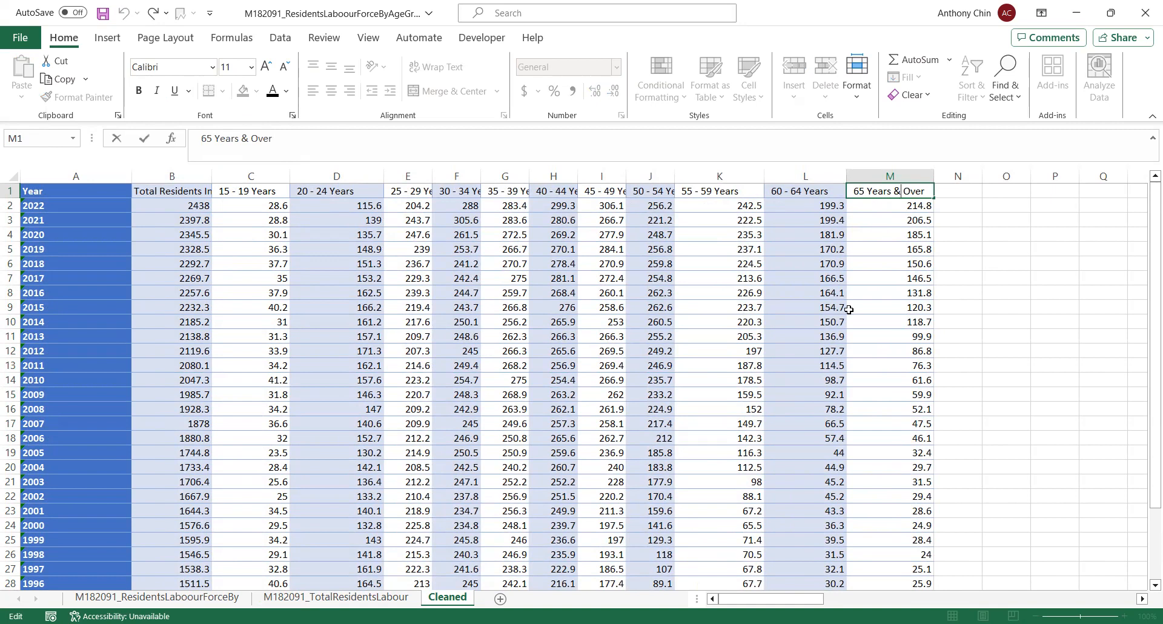
# - Load the range A1:M34 as a table with headers into the Power Query Editor
pyautogui.keyDown('ctrl'); pyautogui.click(107, 237); pyautogui.keyUp('ctrl')
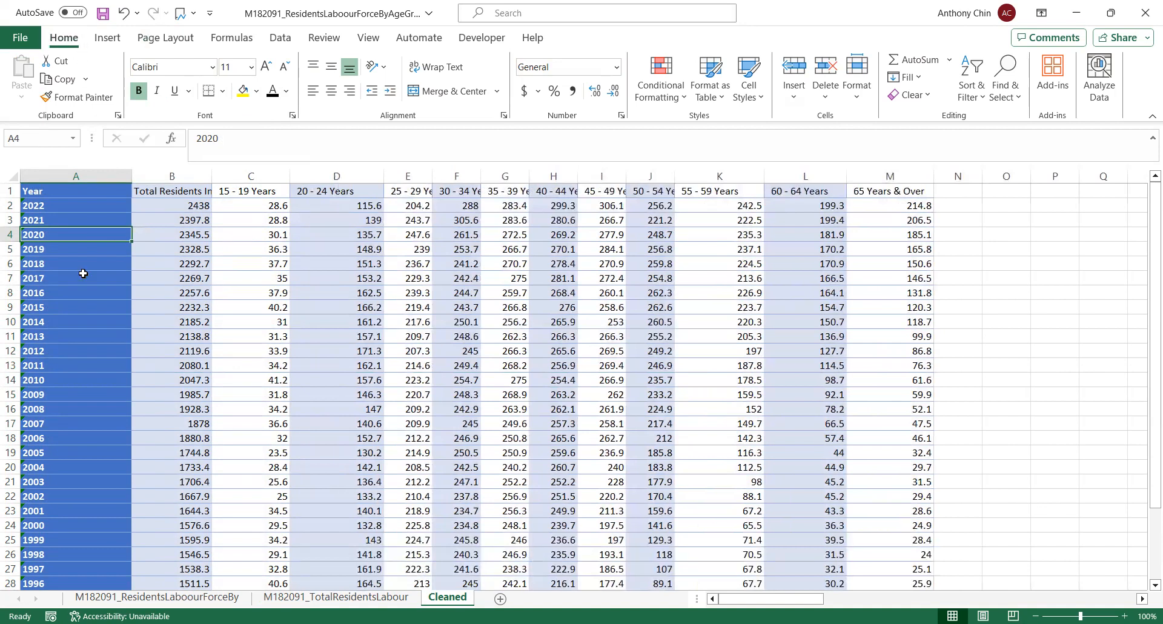
pyautogui.click(115, 40)
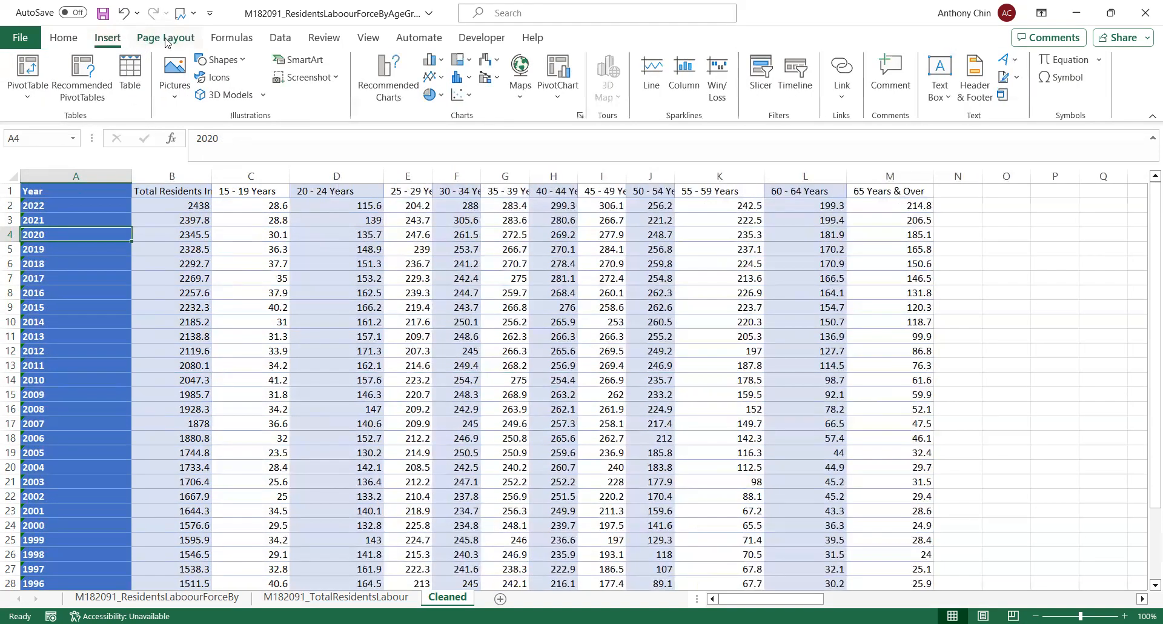
pyautogui.click(283, 38)
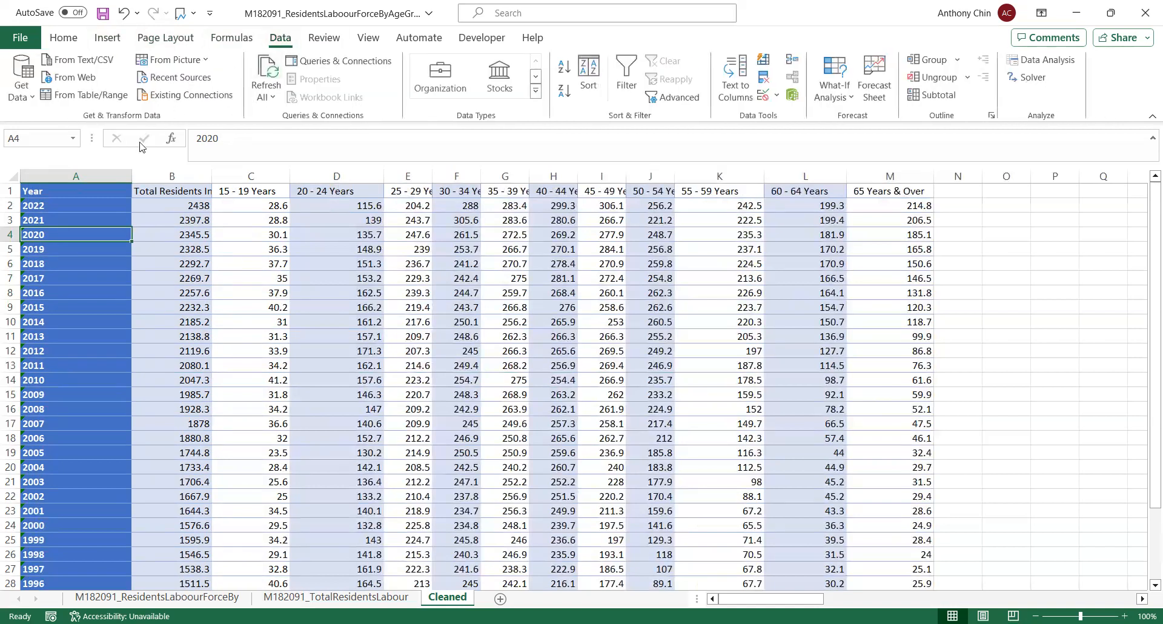
pyautogui.click(105, 101)
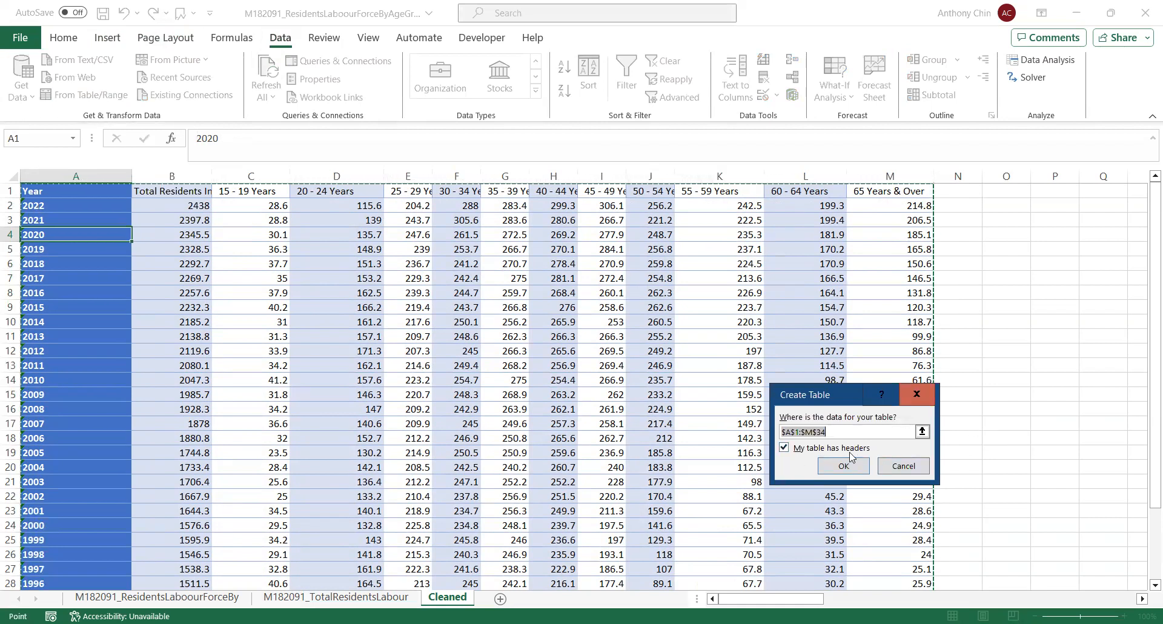
pyautogui.click(859, 467)
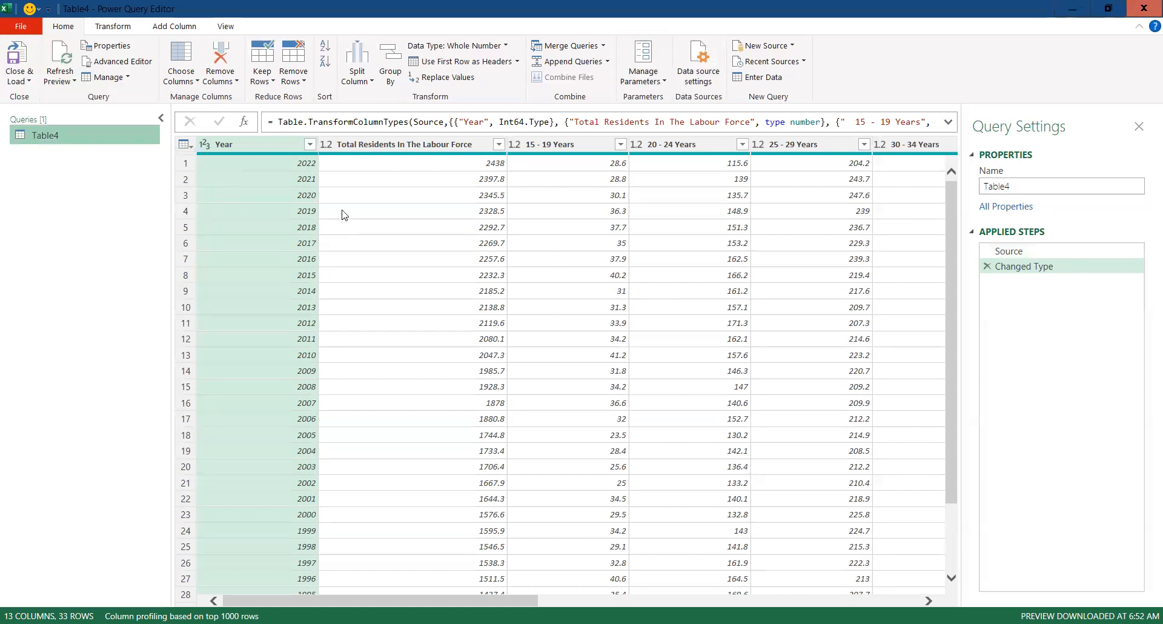
# - Demote the column headers to the first row and transpose the table
pyautogui.click(121, 29)
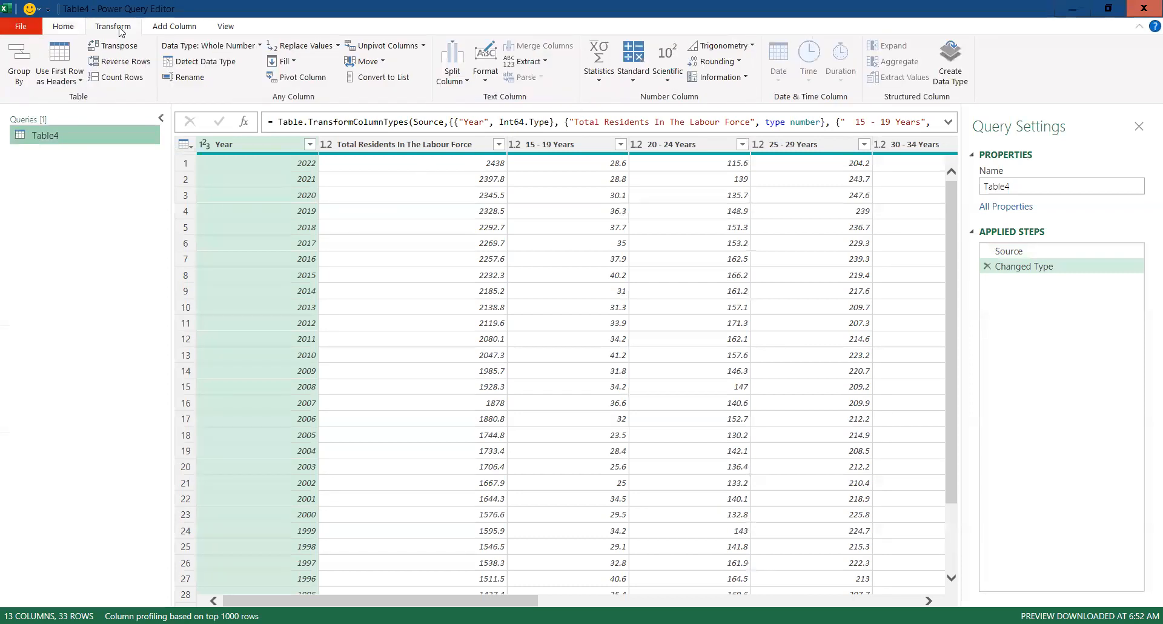
pyautogui.click(62, 32)
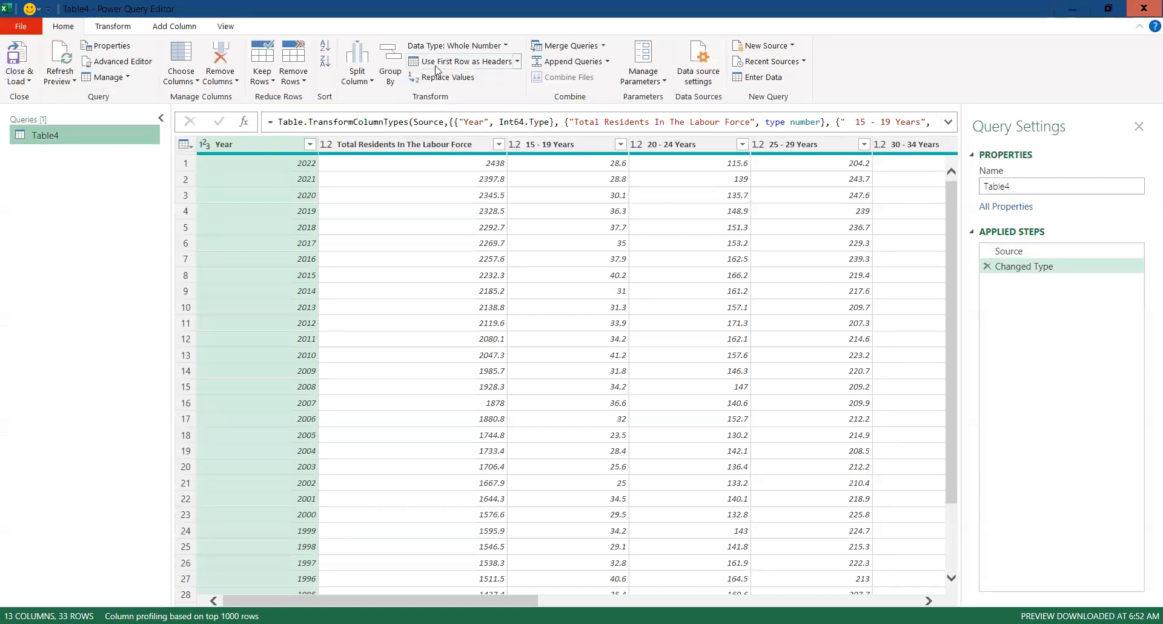
pyautogui.click(518, 62)
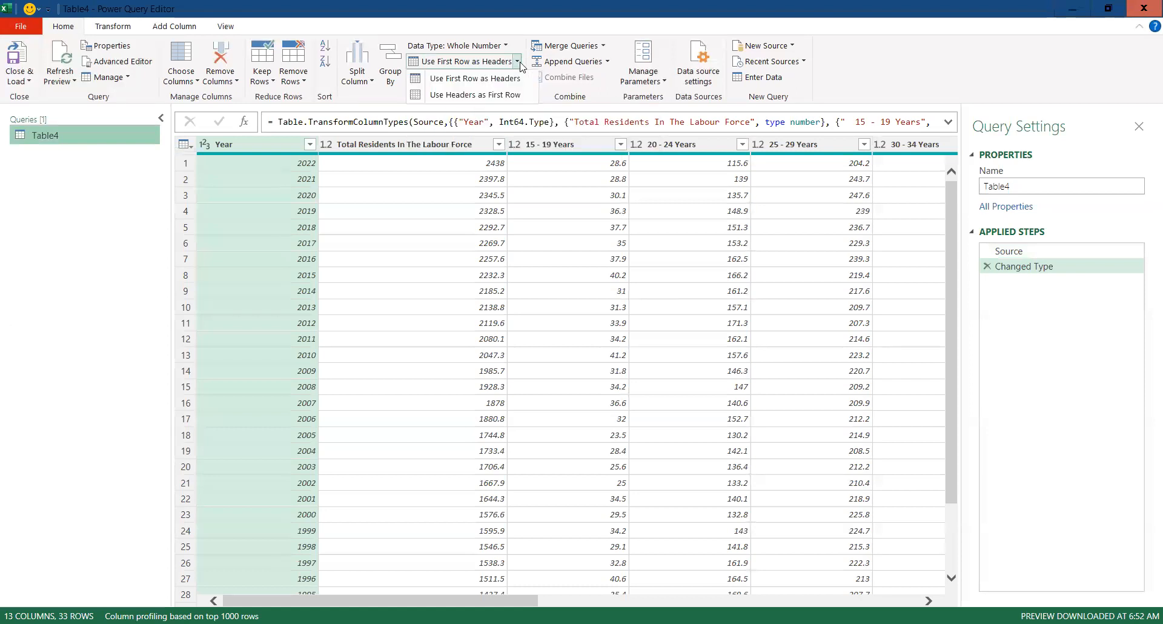
pyautogui.click(501, 95)
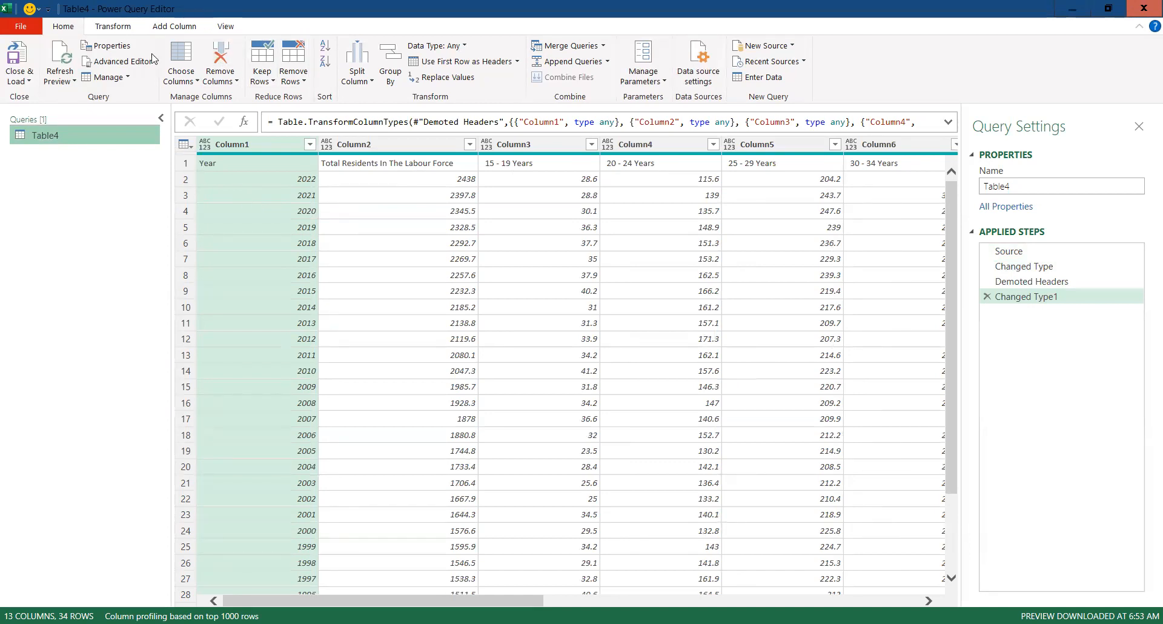
pyautogui.click(105, 31)
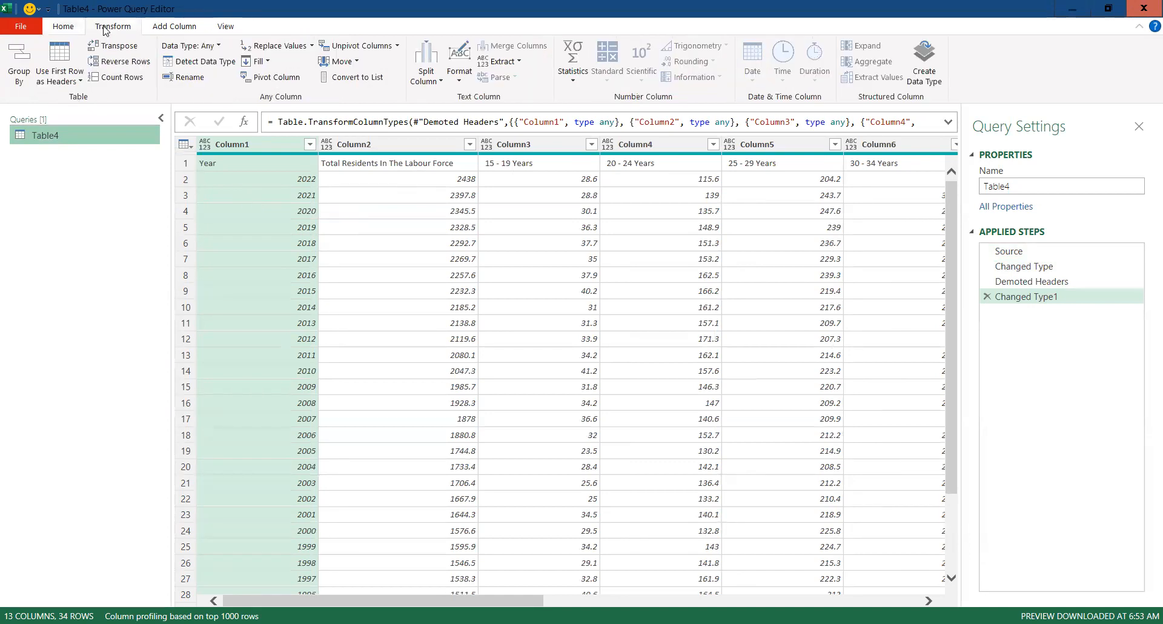
pyautogui.click(129, 53)
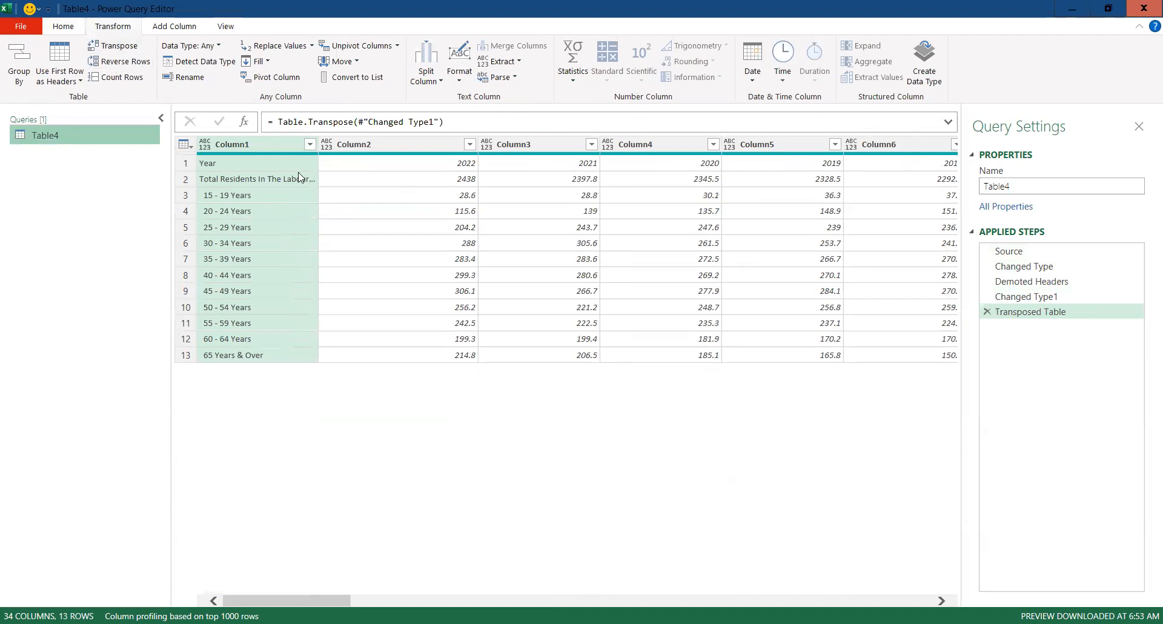
# - Replace the spaced hyphen " - " with an underscore "_" in the values of Column1
pyautogui.click(288, 141)
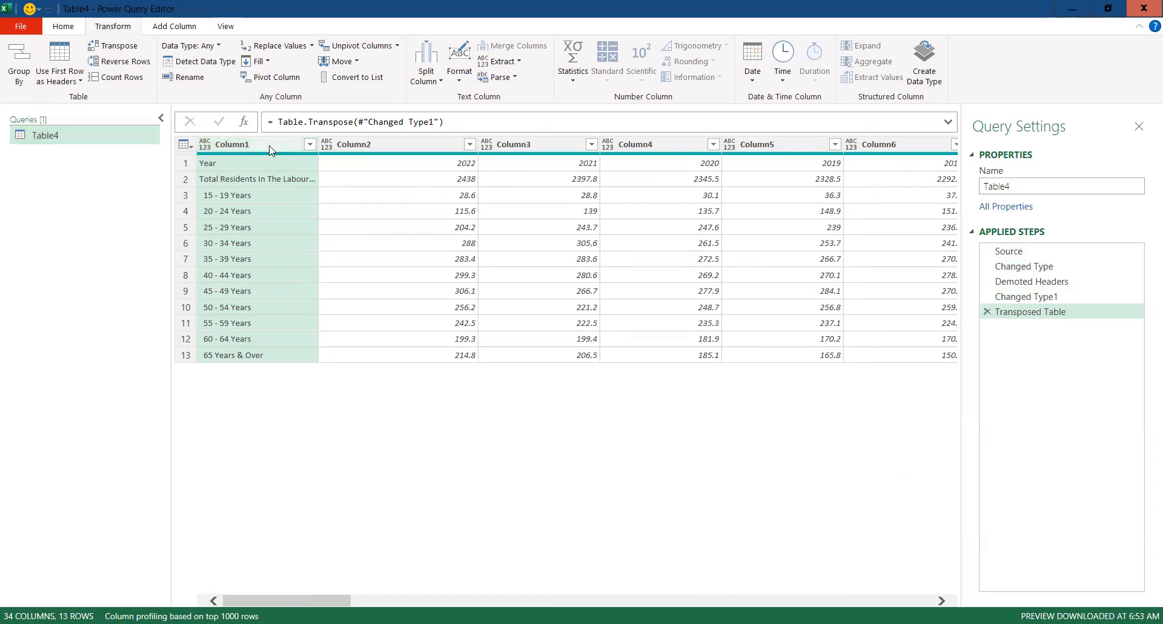
pyautogui.rightClick(270, 147)
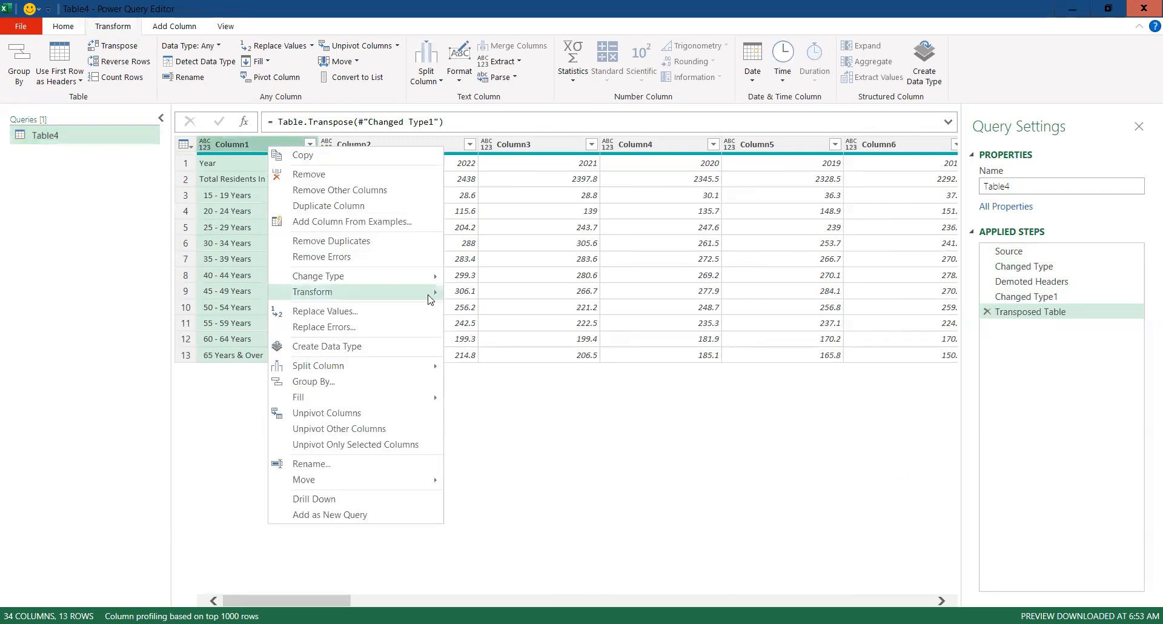
pyautogui.click(347, 313)
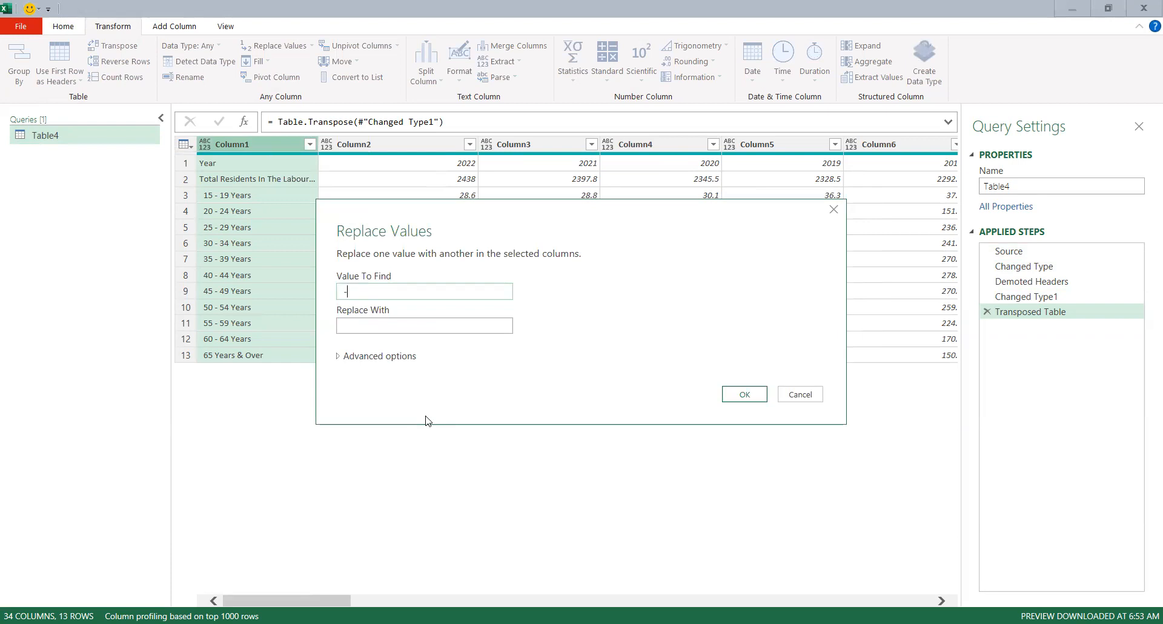
pyautogui.click(428, 327)
pyautogui.click(745, 394)
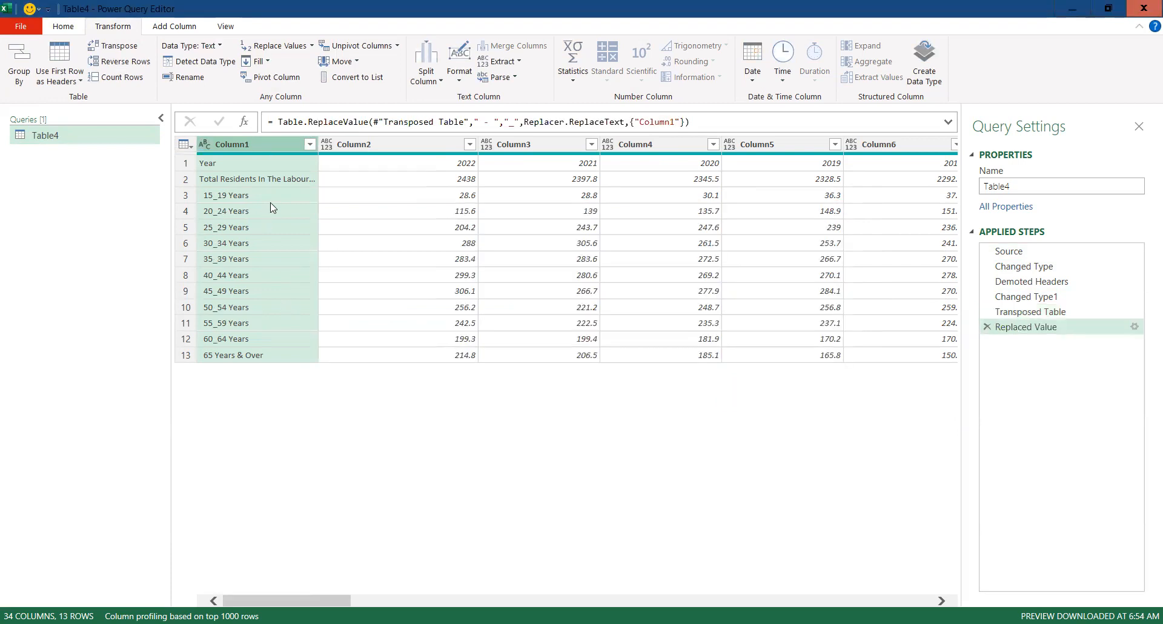
# - Replace the spaced ampersand " & " with "And" in the values of Column1
pyautogui.rightClick(274, 148)
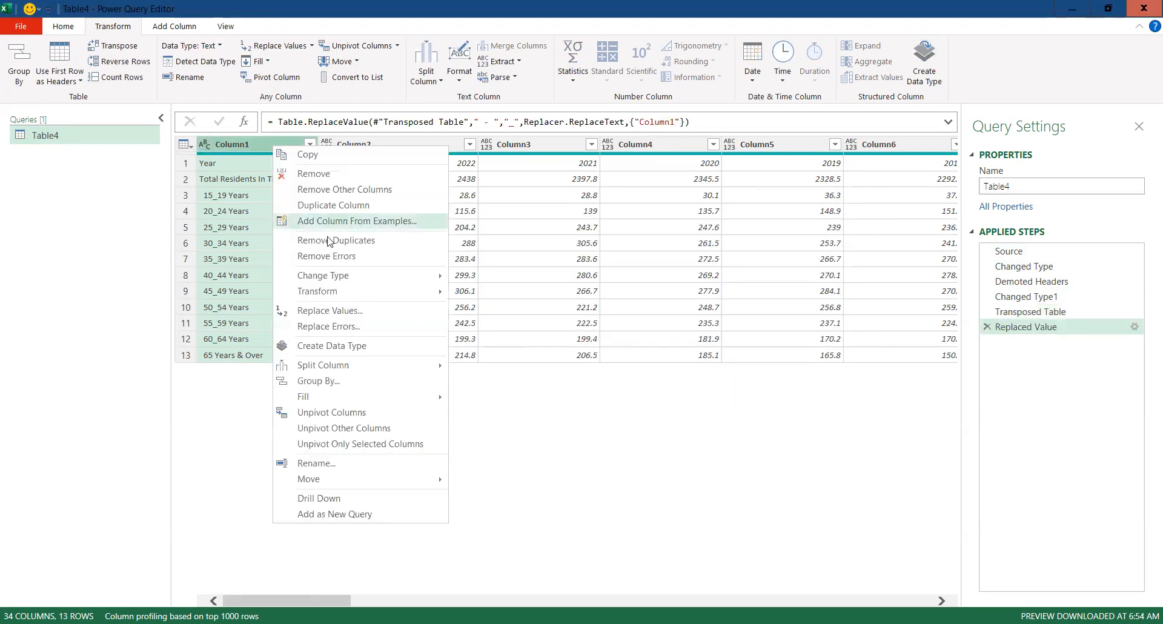
pyautogui.click(348, 320)
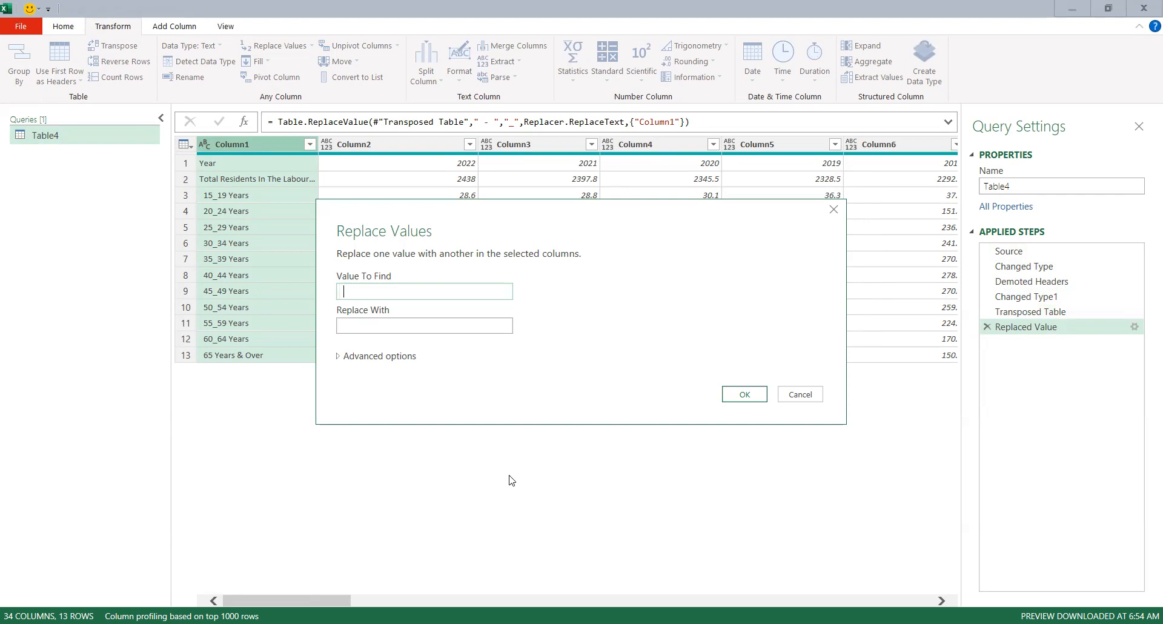
pyautogui.write('&')
pyautogui.click(467, 327)
pyautogui.click(742, 395)
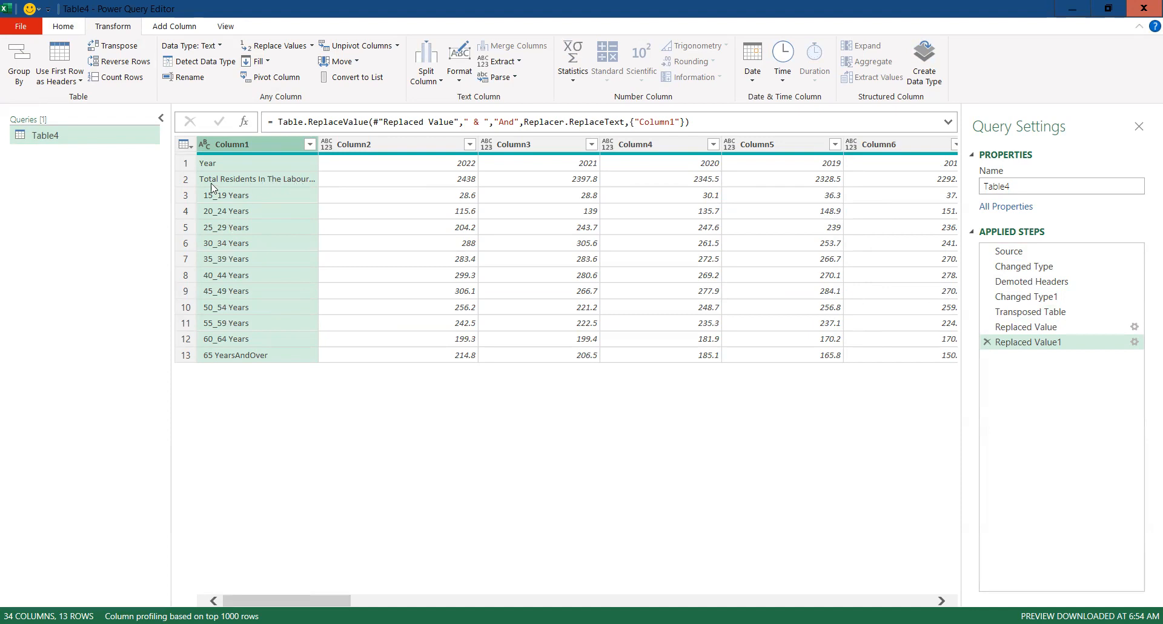
# - Remove all spaces from the values of Column1 by replacing each single space with nothing
pyautogui.rightClick(264, 144)
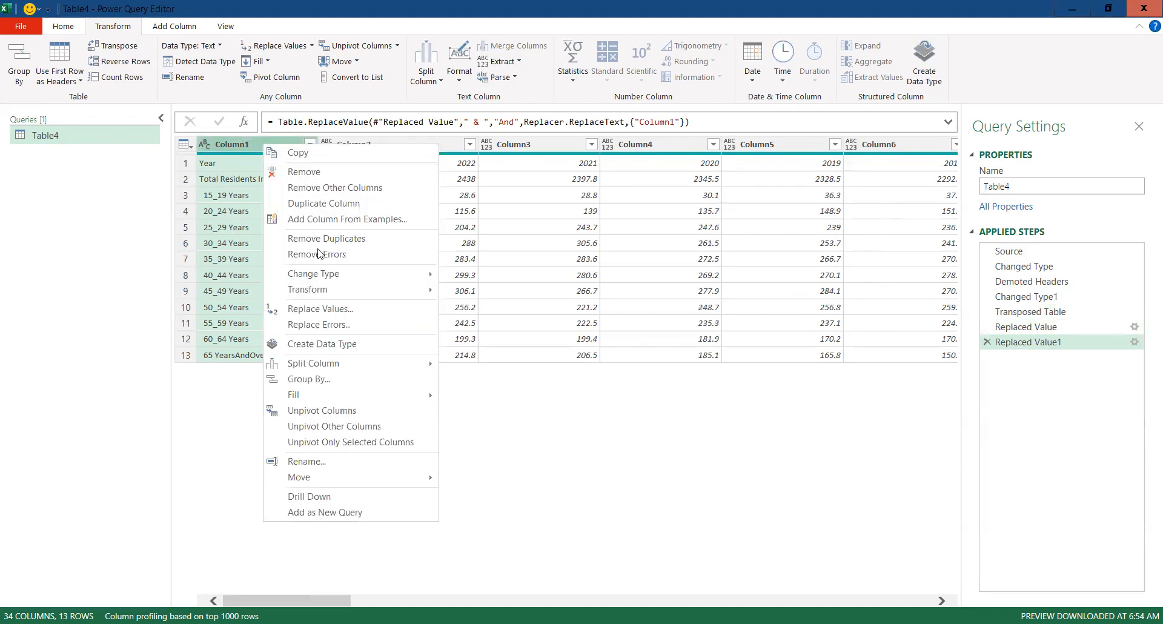
pyautogui.click(345, 311)
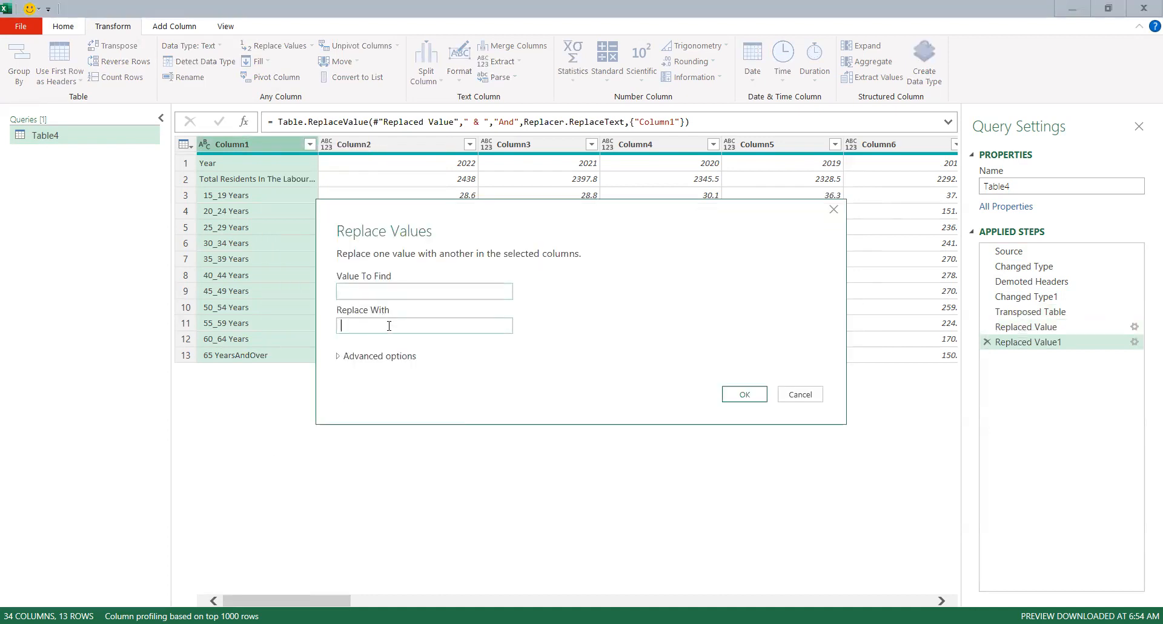
pyautogui.click(744, 395)
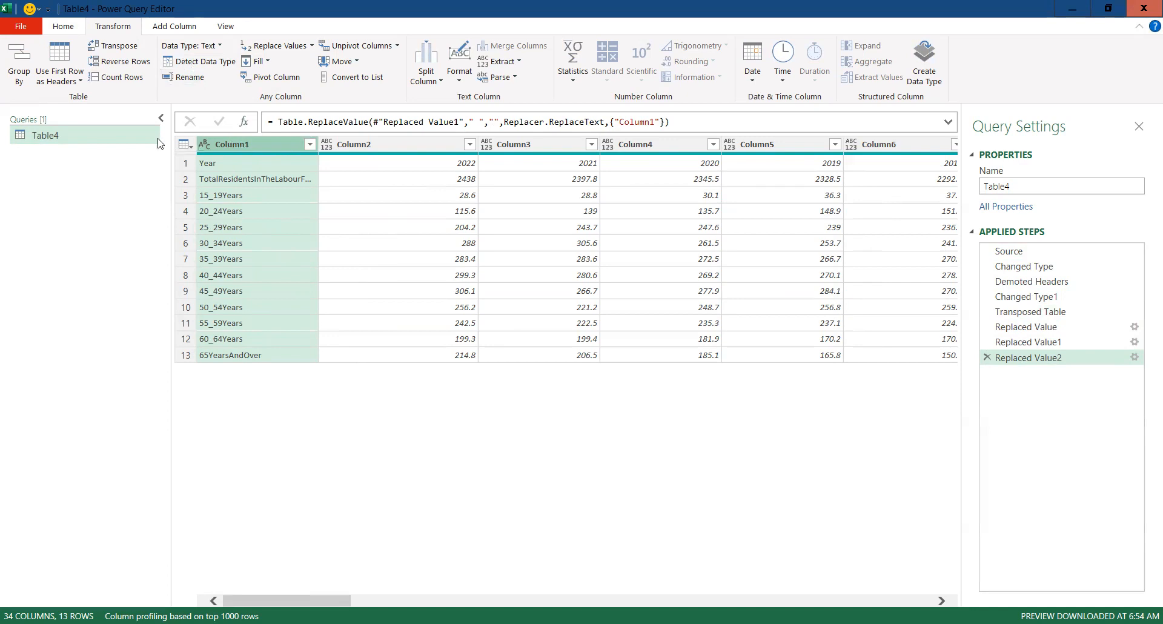
# - Transpose the table back so that the years run down the rows and the age groups run across the columns
pyautogui.click(129, 51)
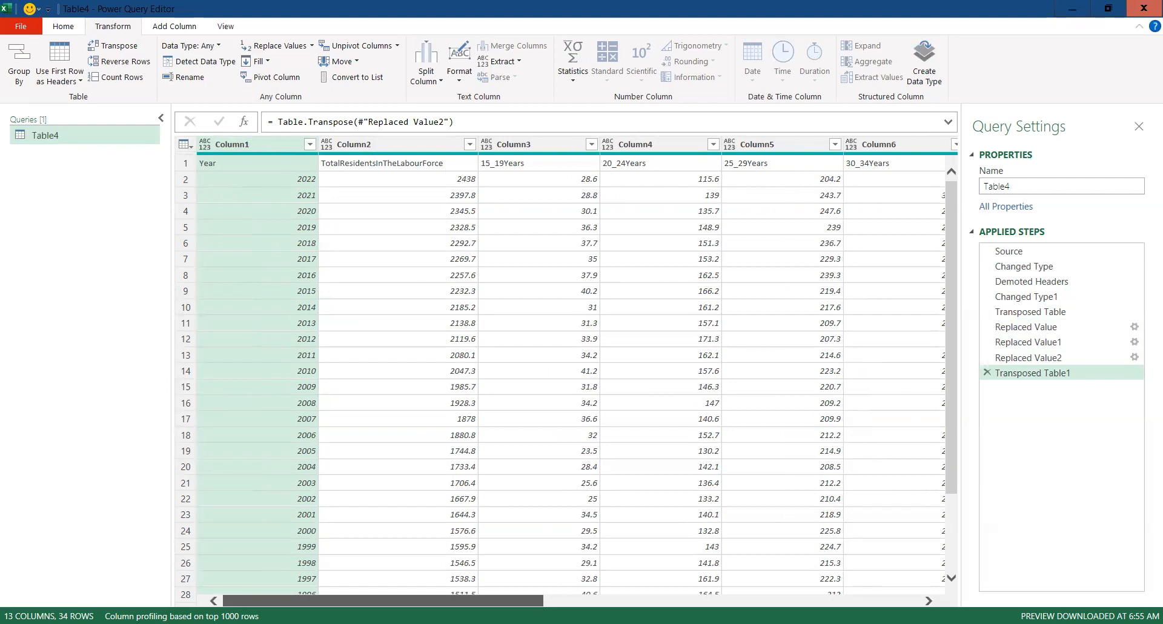
pyautogui.hscroll(6, 570, 369)
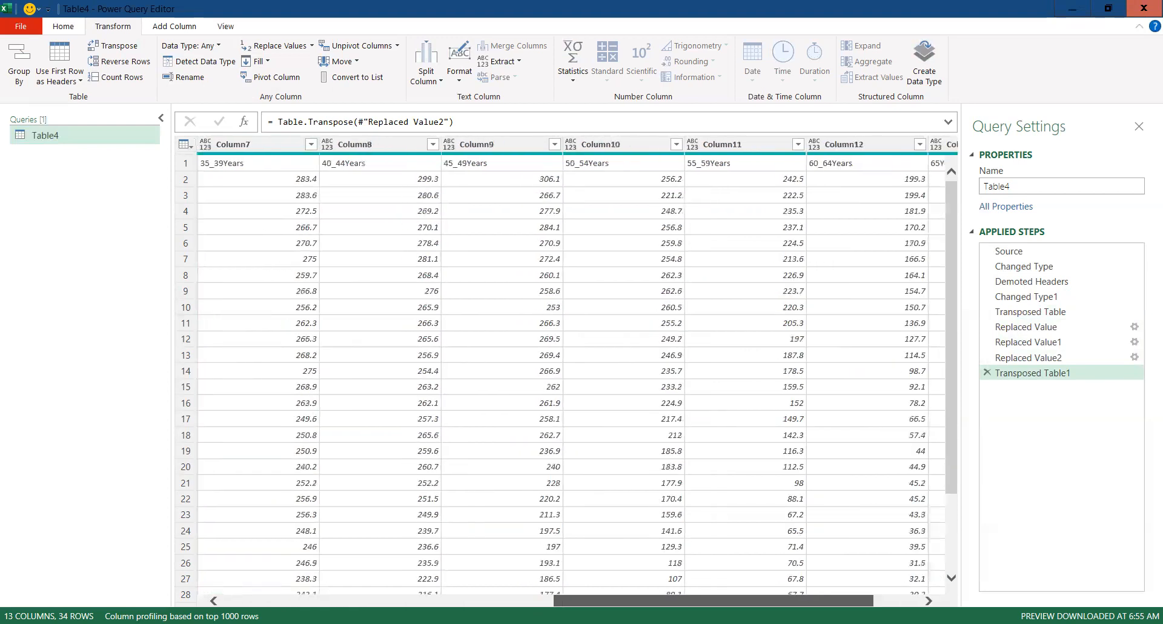
pyautogui.moveTo(712, 600); pyautogui.dragTo(382, 600)
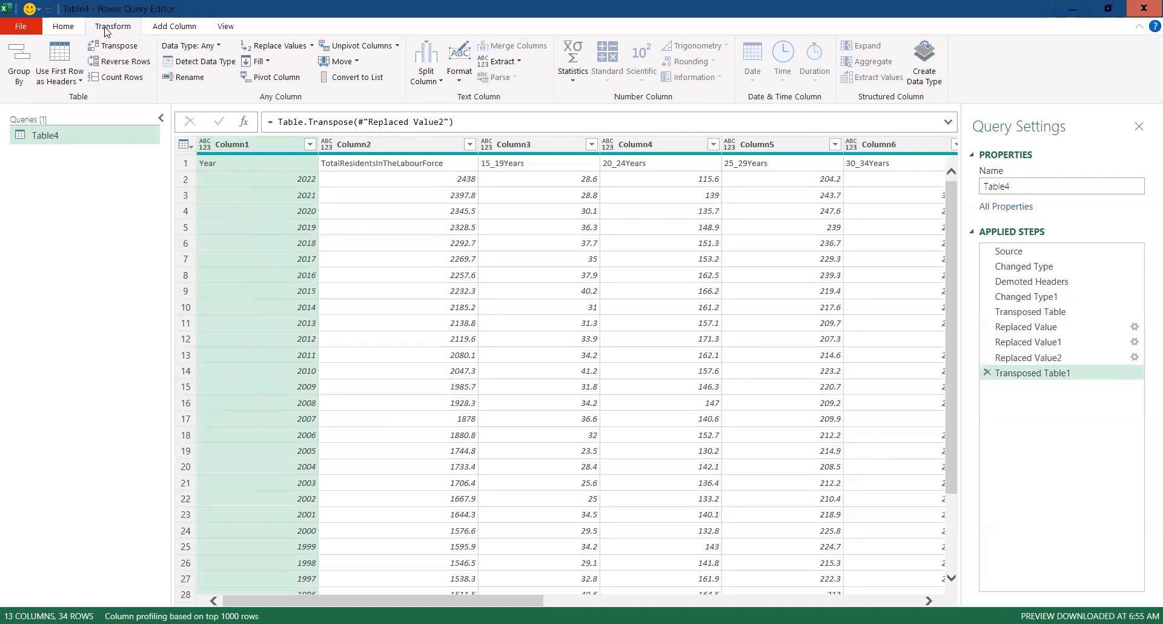
# - Promote the first row of the transposed table to column headers
pyautogui.click(63, 26)
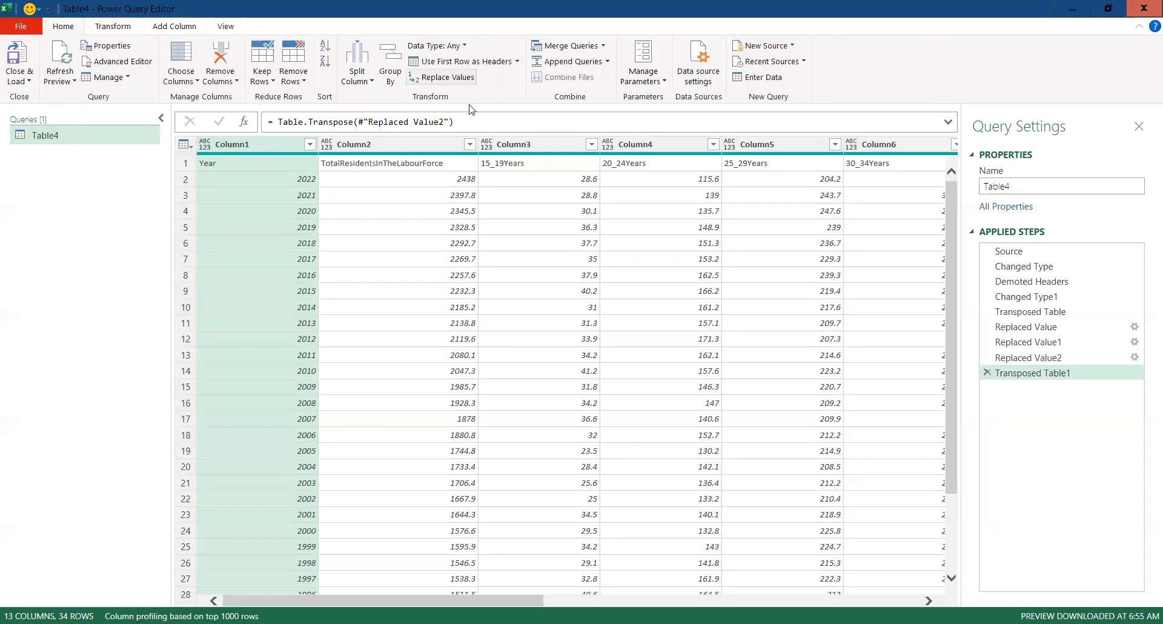
pyautogui.click(518, 63)
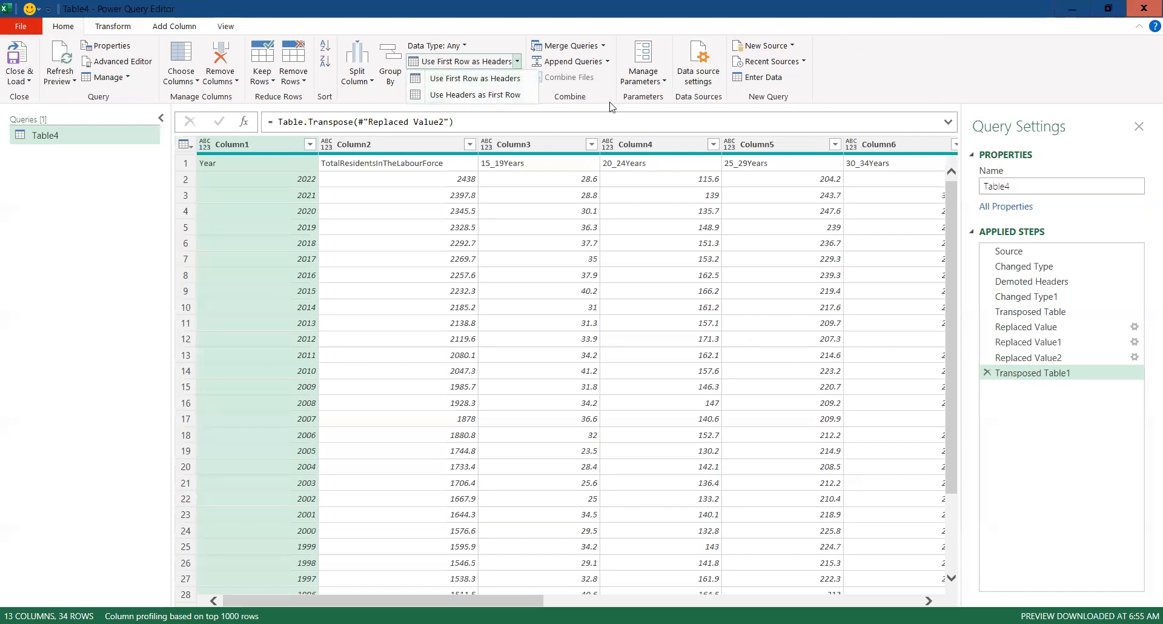
pyautogui.click(518, 63)
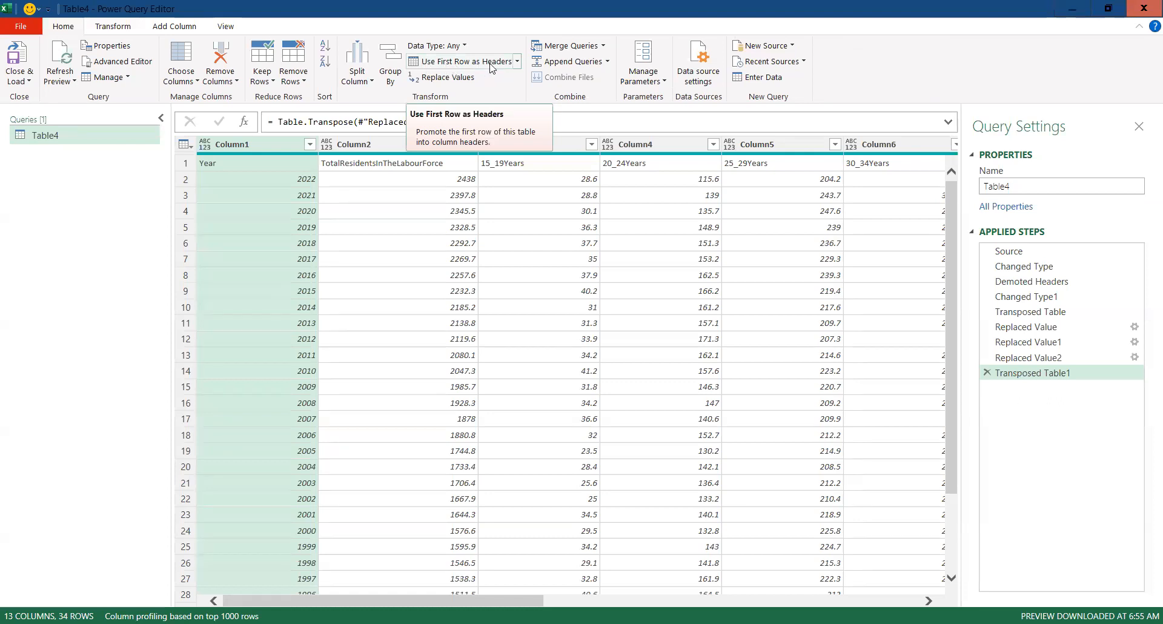
pyautogui.click(517, 63)
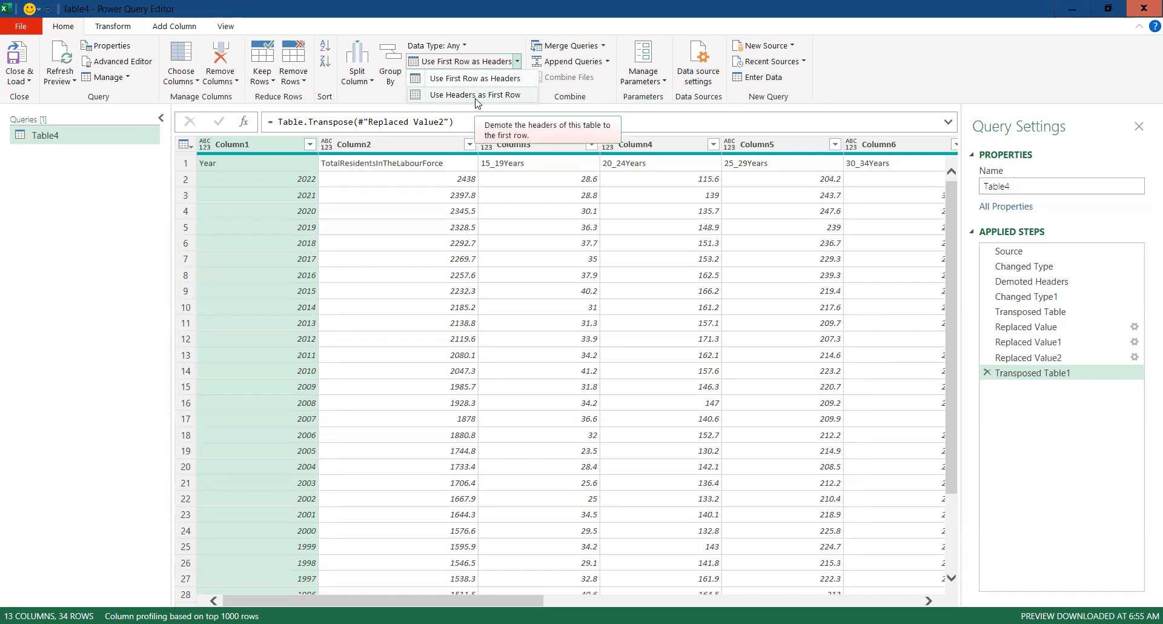
pyautogui.click(506, 85)
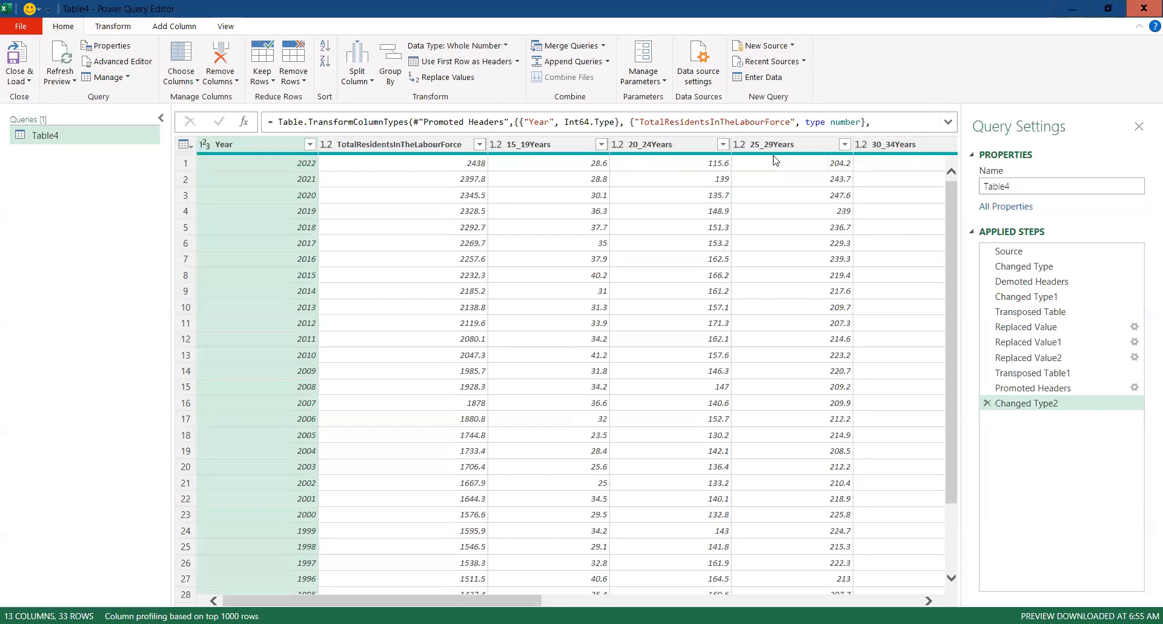
# - Examine the cleaned column headers across the whole table, from Year to 65YearsAndOver
pyautogui.moveTo(530, 600); pyautogui.dragTo(833, 595)
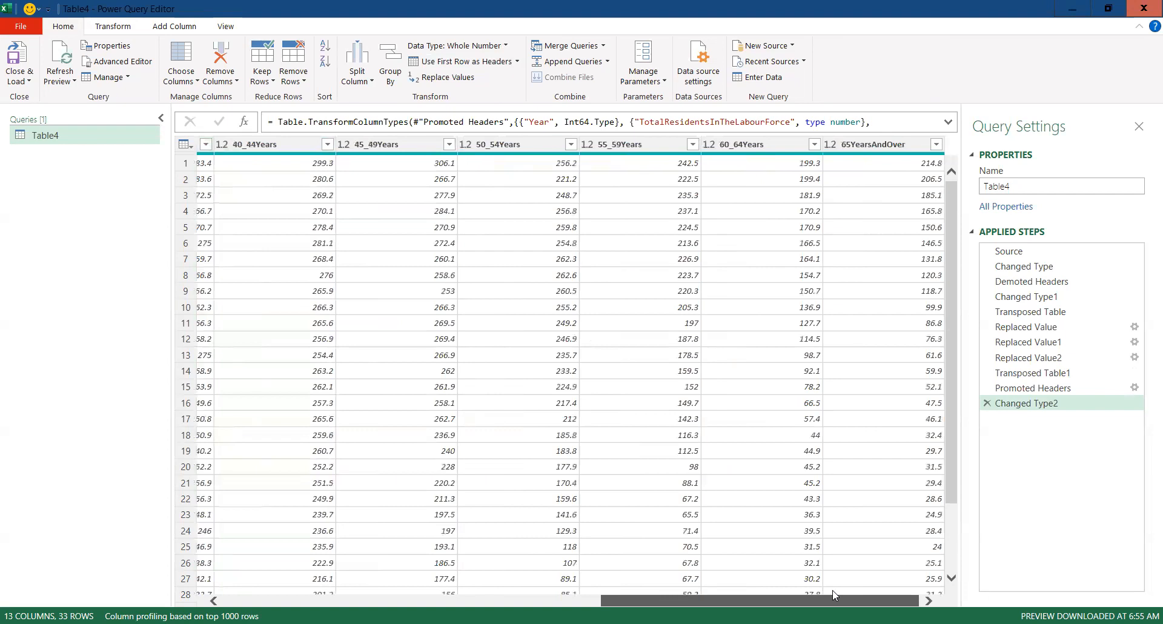
pyautogui.moveTo(833, 595); pyautogui.dragTo(455, 599)
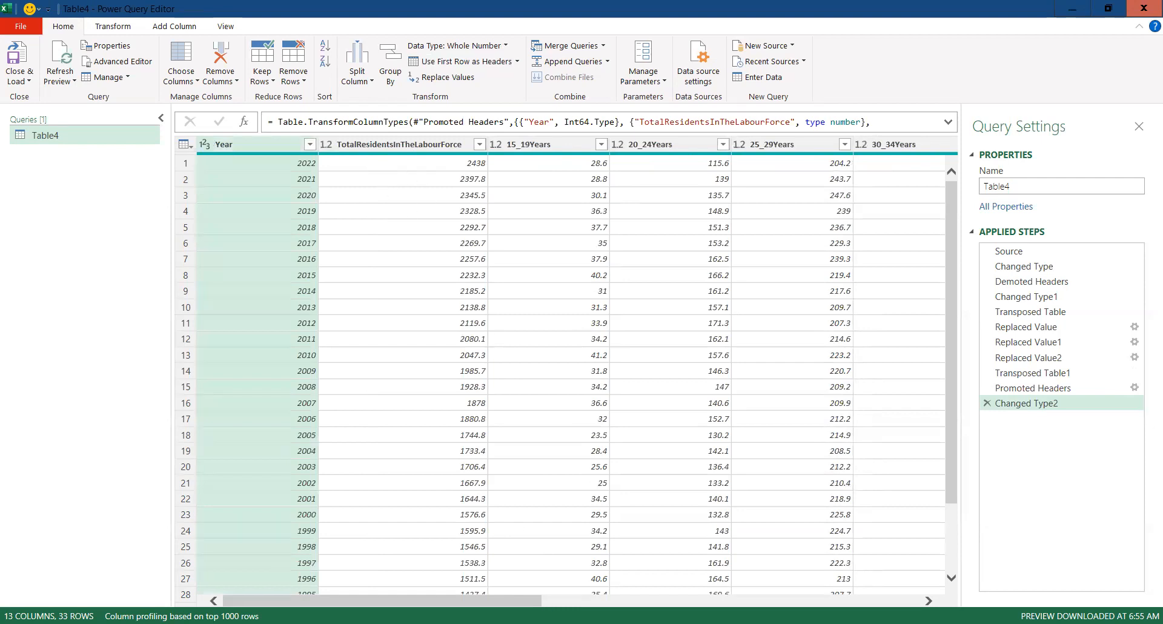
pyautogui.click(734, 599)
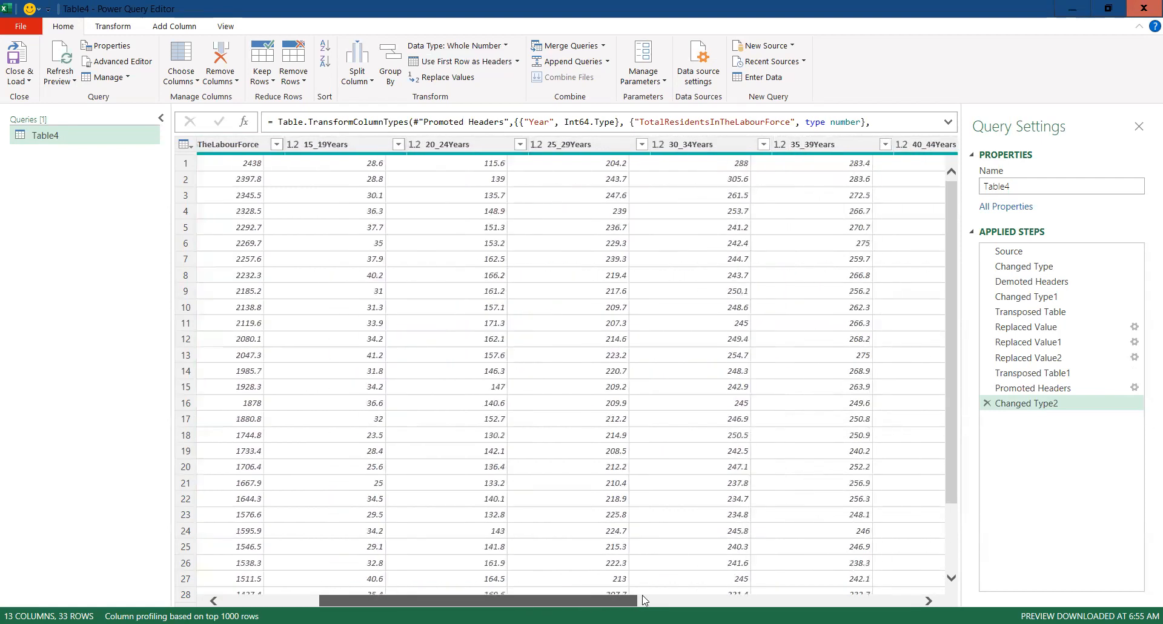
pyautogui.click(773, 600)
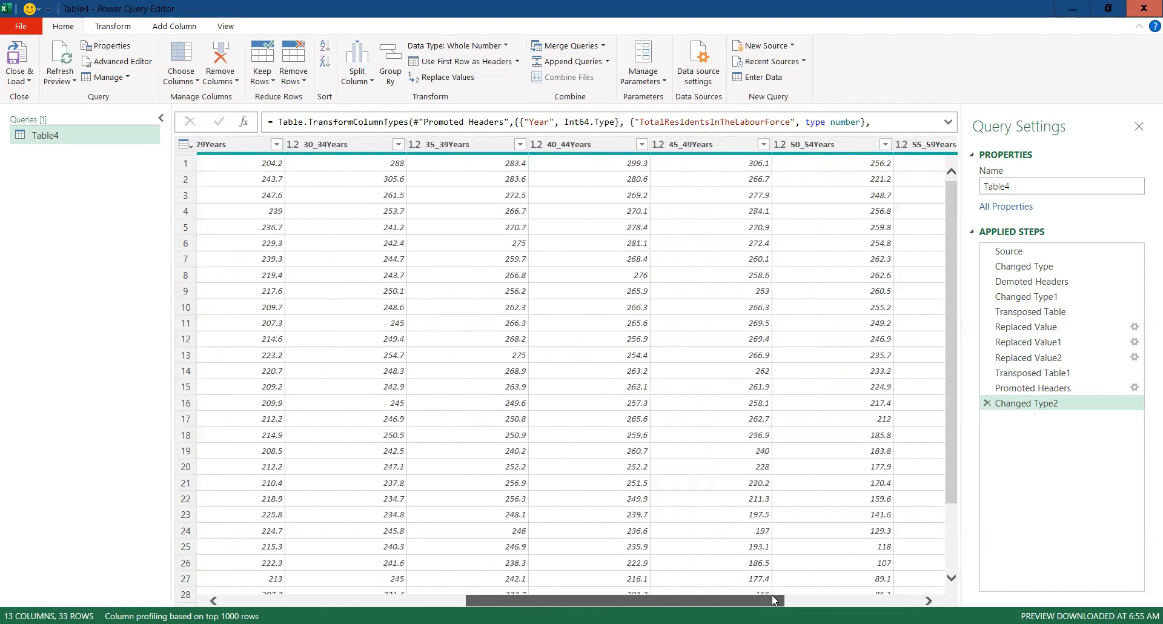
pyautogui.moveTo(774, 600); pyautogui.dragTo(494, 598)
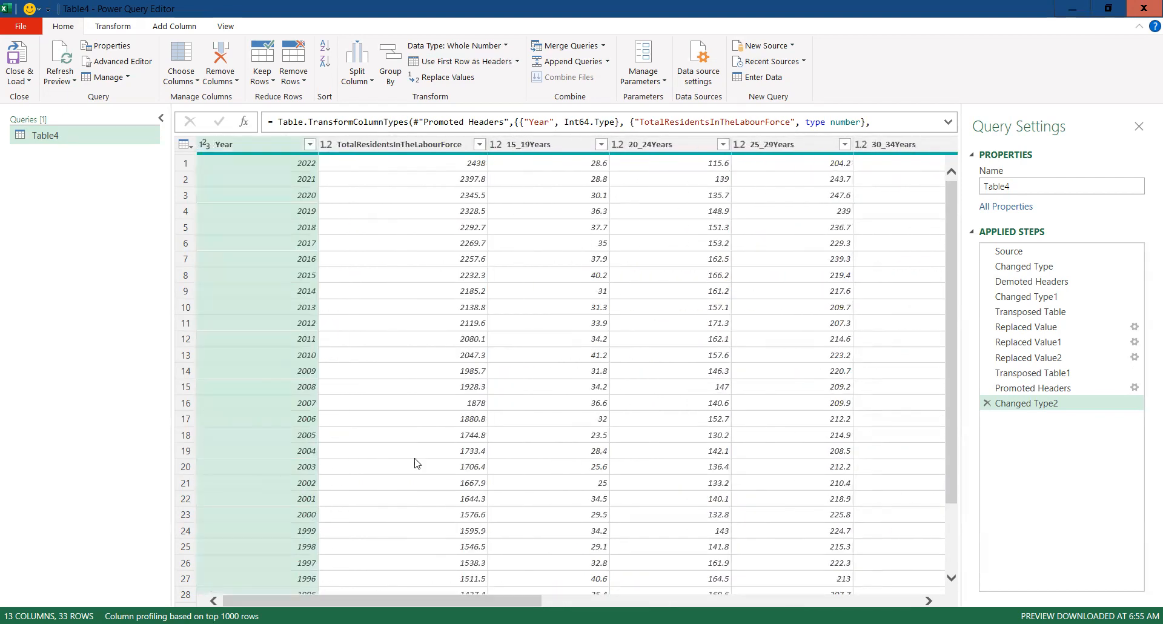